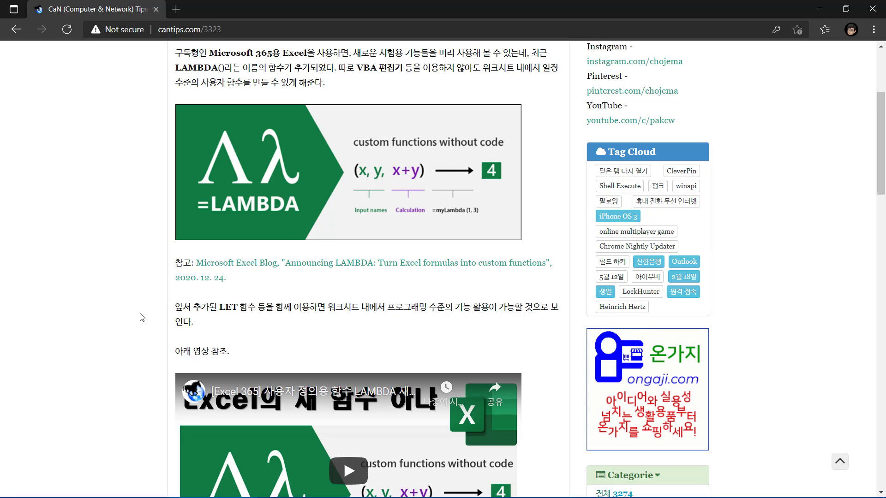
# Step: Read the reader comment in the comments list below the LAMBDA blog article
pyautogui.scroll(-3, 140, 317)
pyautogui.scroll(-10, 140, 317)
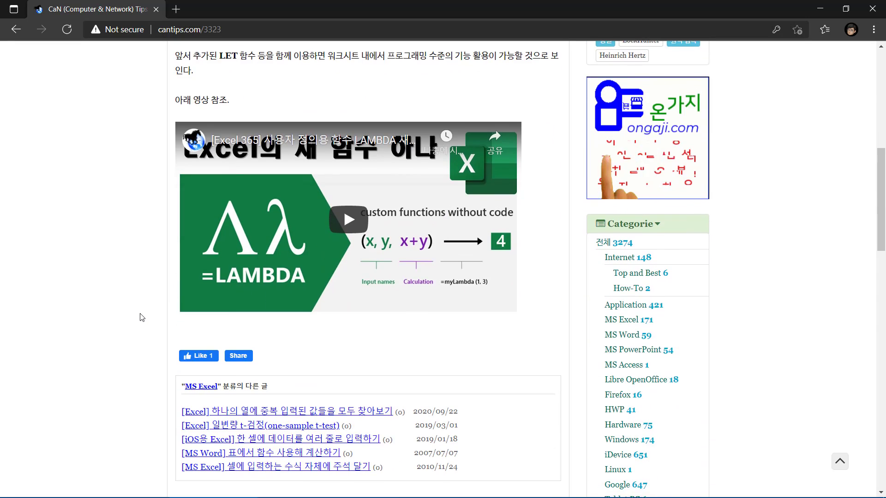
pyautogui.scroll(-8, 139, 317)
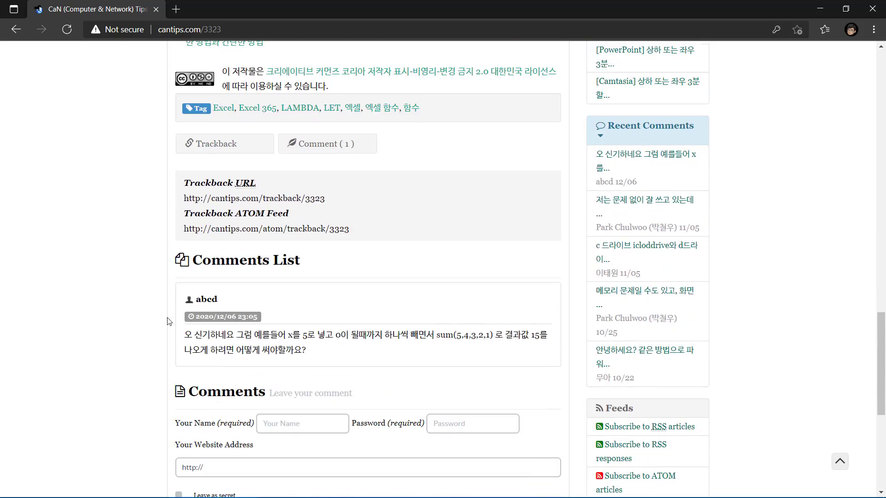
pyautogui.moveTo(205, 327)
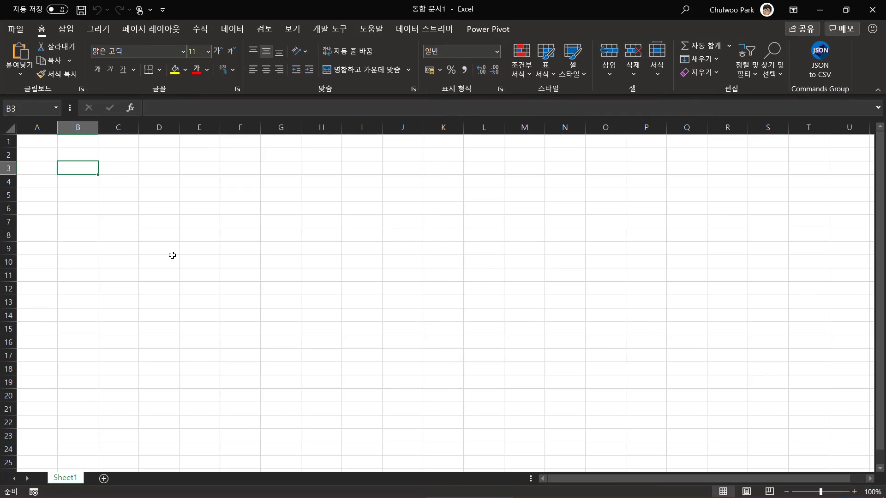
# Step: Switch to Excel and enter 5 in cell B3 of the blank worksheet
pyautogui.write('5')
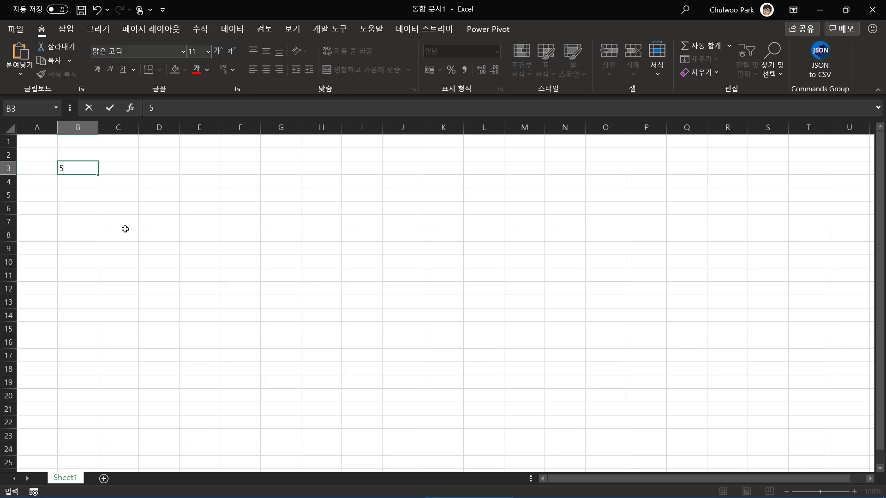
pyautogui.click(125, 231)
pyautogui.click(71, 168)
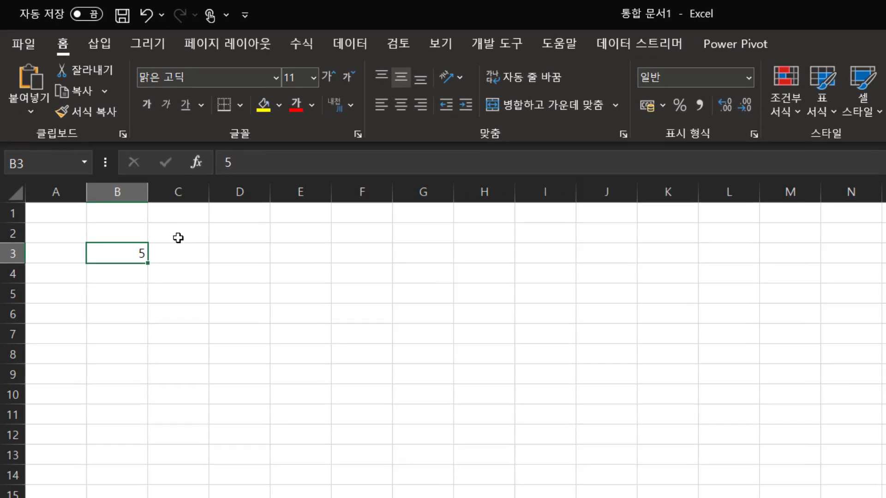
# Step: Enter a SUM formula in cell C2 that adds the range B3:B11
pyautogui.click(218, 289)
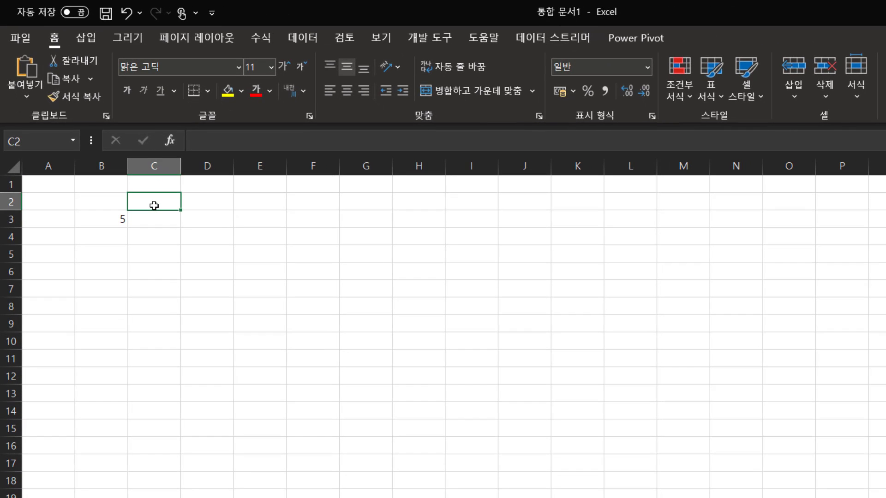
pyautogui.write('=s')
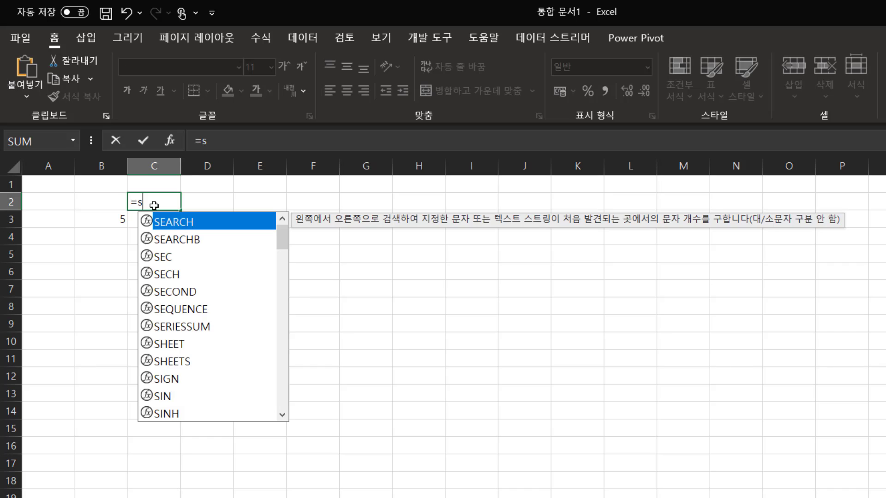
pyautogui.write('um')
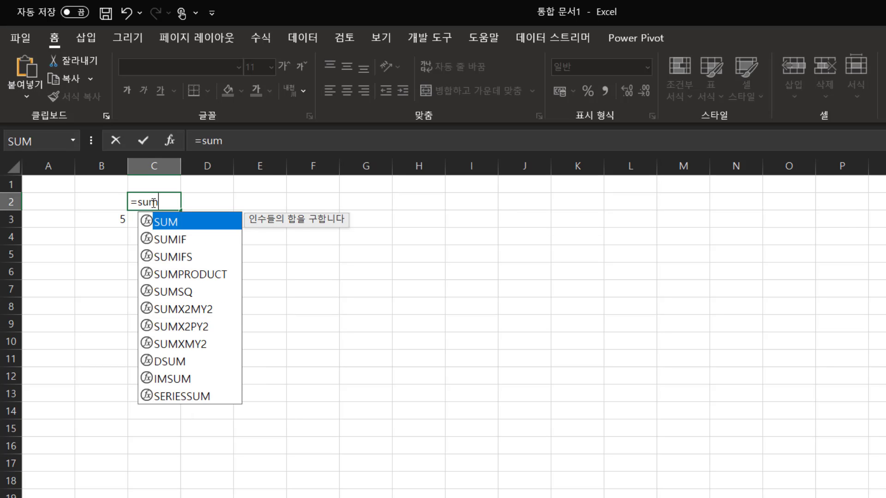
pyautogui.write('(')
pyautogui.moveTo(109, 220); pyautogui.dragTo(87, 365)
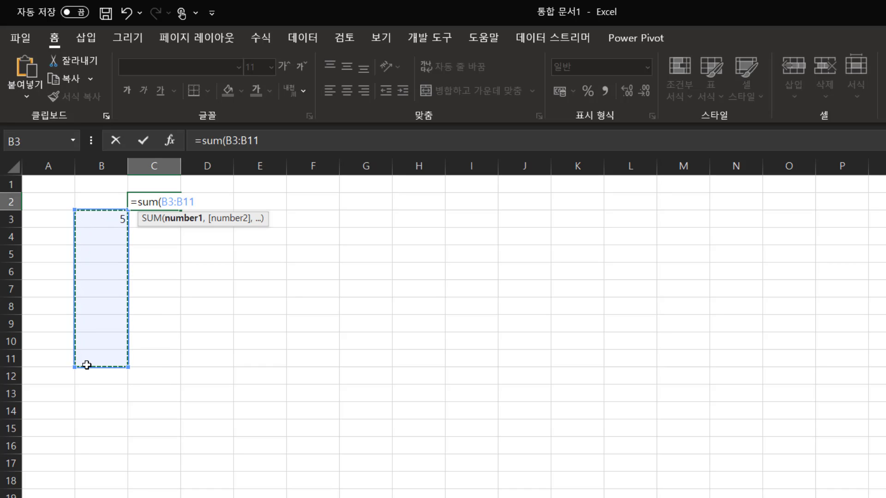
pyautogui.write(')')
pyautogui.press('Return')
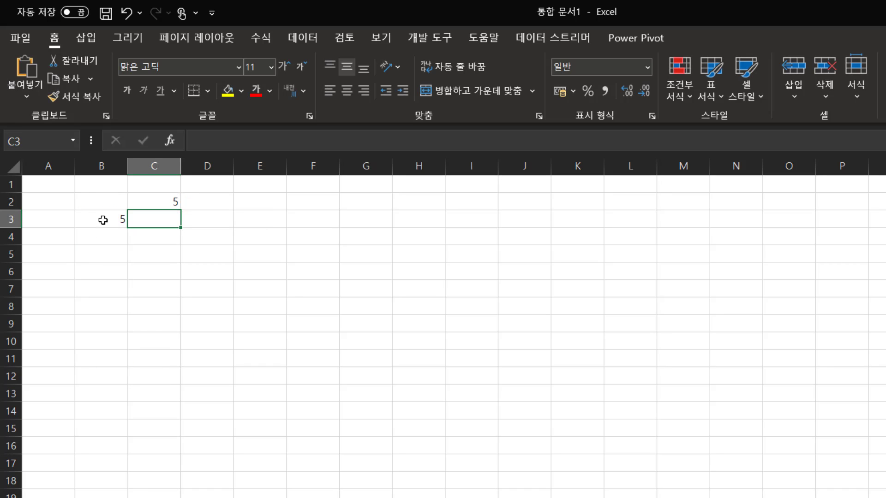
# Step: Enter 4 in B4 and extend the descending series from B3:B4 down to B13
pyautogui.click(99, 240)
pyautogui.write('4')
pyautogui.click(99, 283)
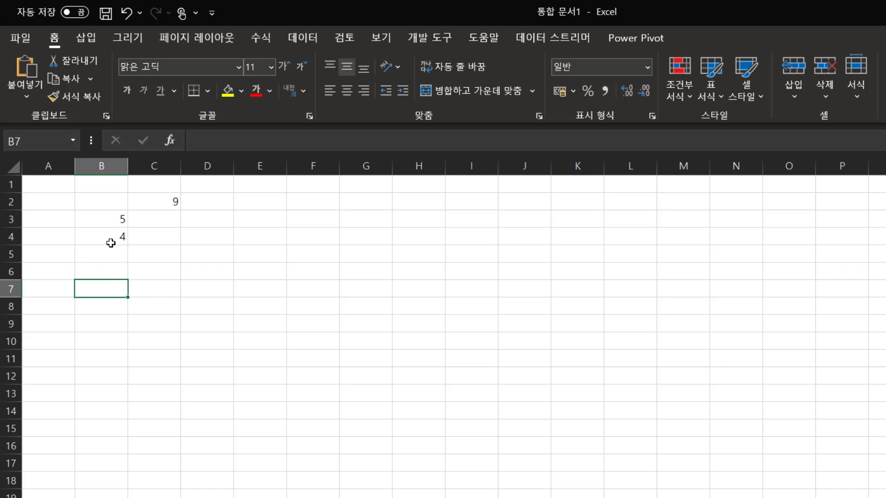
pyautogui.click(111, 225)
pyautogui.moveTo(111, 226); pyautogui.dragTo(128, 401)
pyautogui.click(101, 292)
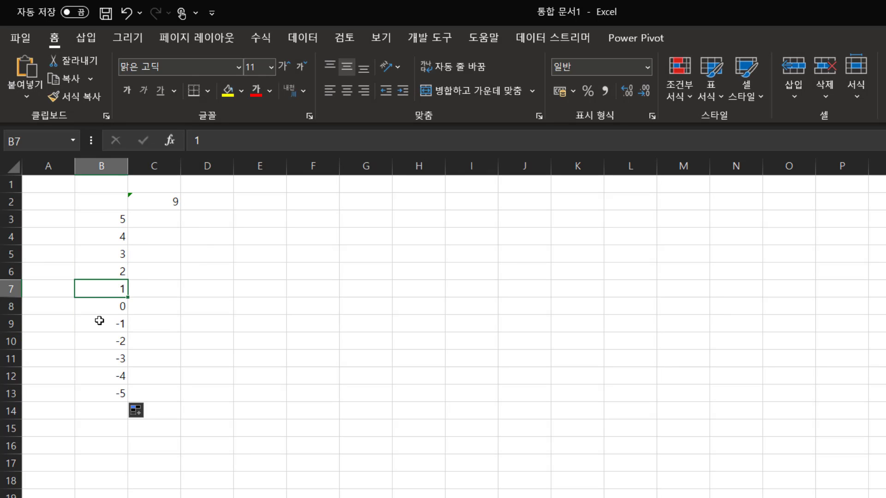
# Step: Clear the range B9:B15 to remove the negative numbers, and check the remaining series against the SUM formula in C2
pyautogui.moveTo(99, 321); pyautogui.dragTo(91, 432)
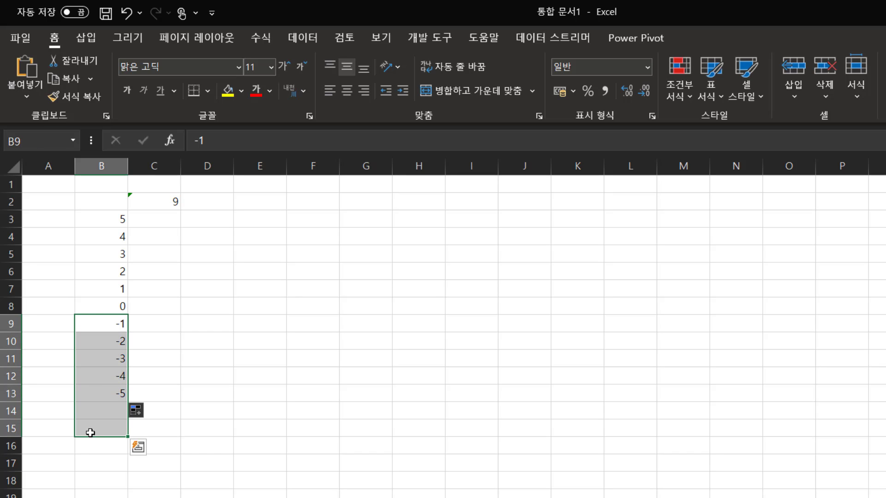
pyautogui.press('Delete')
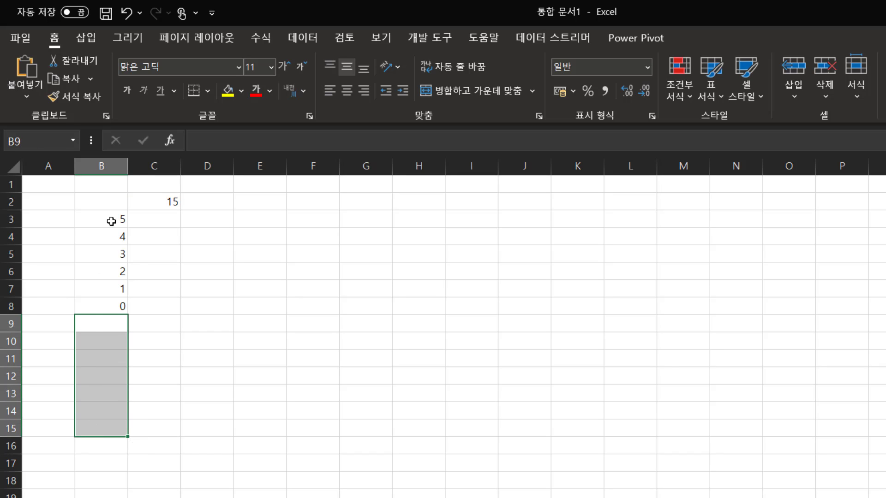
pyautogui.moveTo(111, 222); pyautogui.dragTo(104, 307)
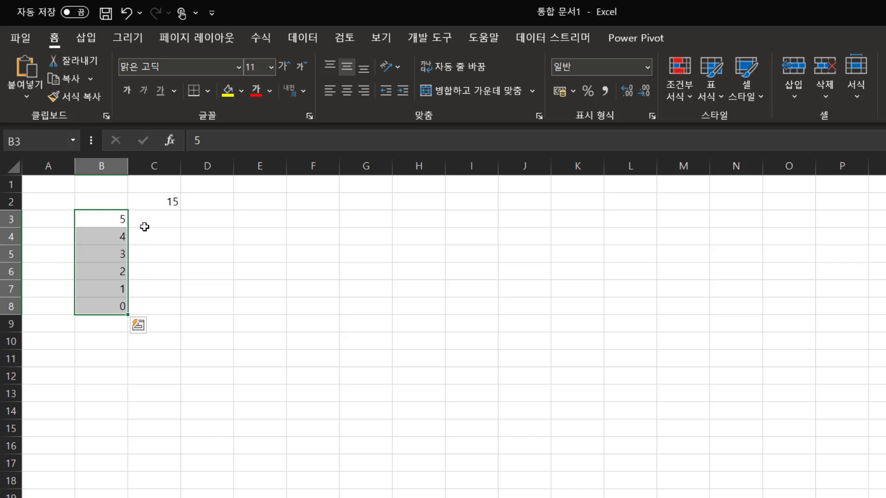
pyautogui.click(161, 201)
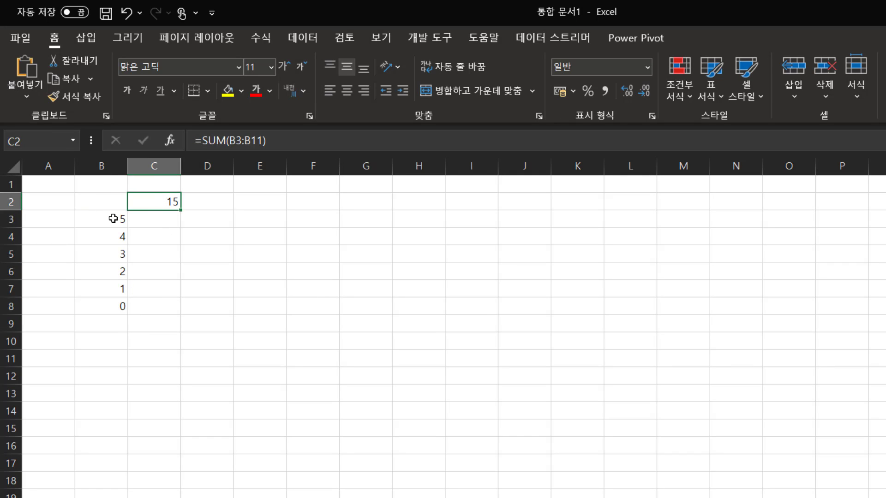
pyautogui.click(99, 221)
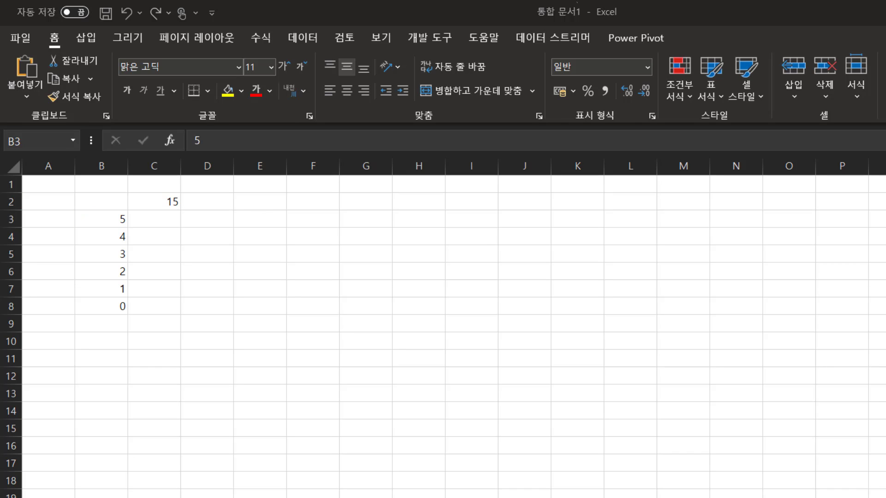
# Step: Start a LAMBDA formula in cell E3 with the parameters start and minus
pyautogui.press('F2')
pyautogui.click(269, 222)
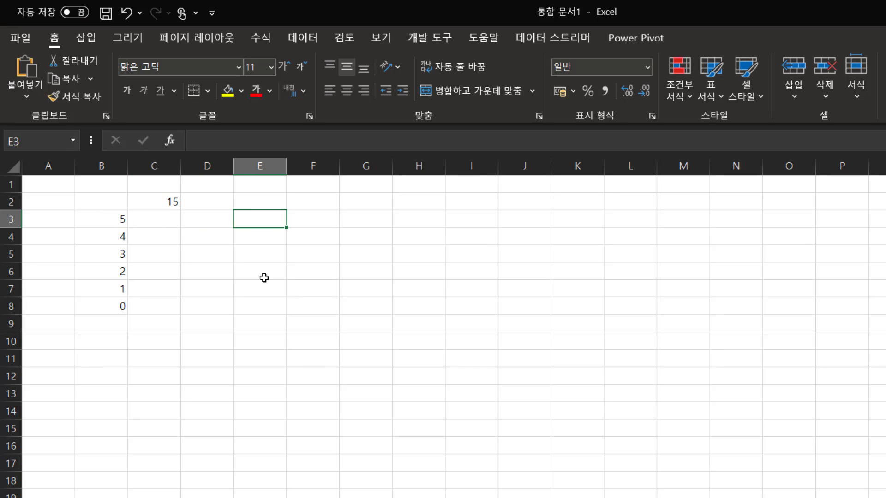
pyautogui.write('=l')
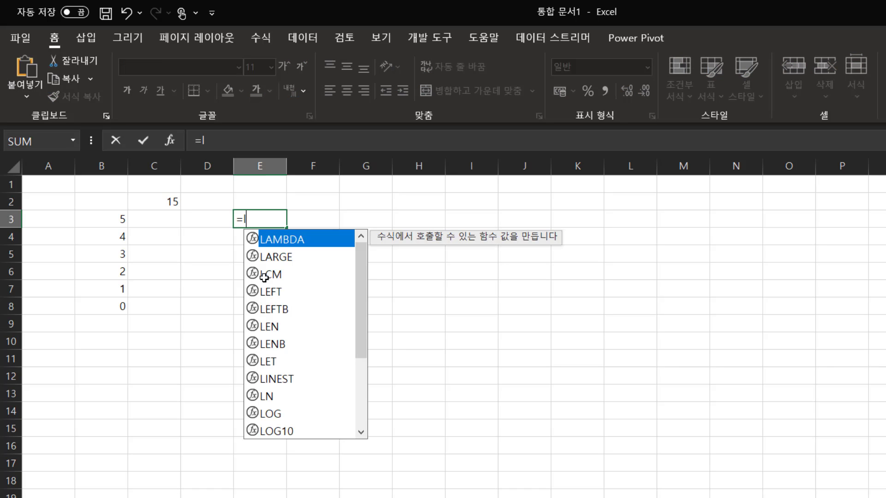
pyautogui.press('Tab')
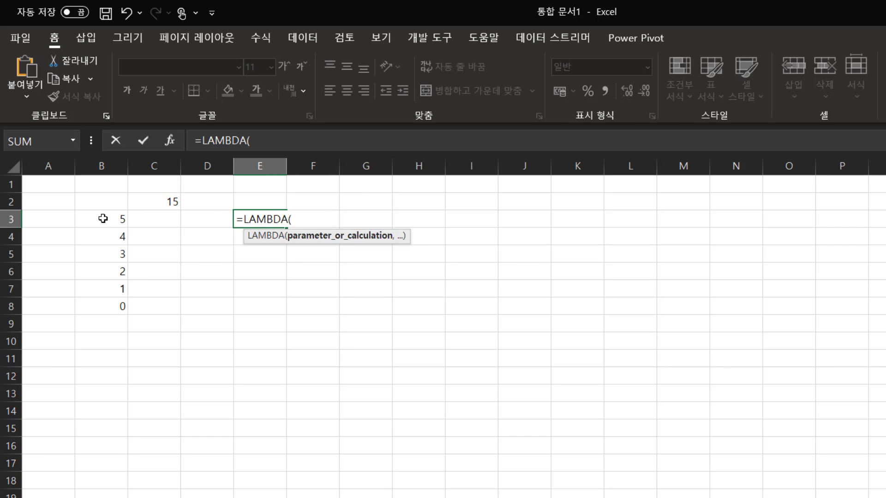
pyautogui.write('start,')
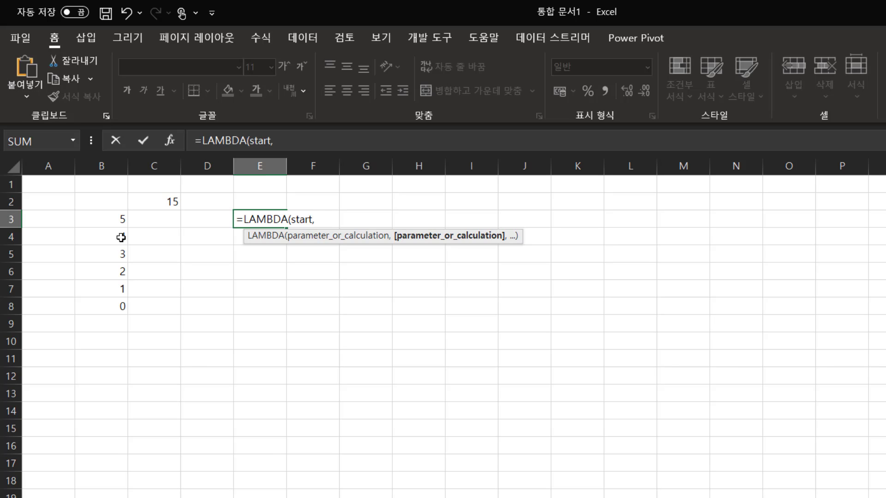
pyautogui.write('min')
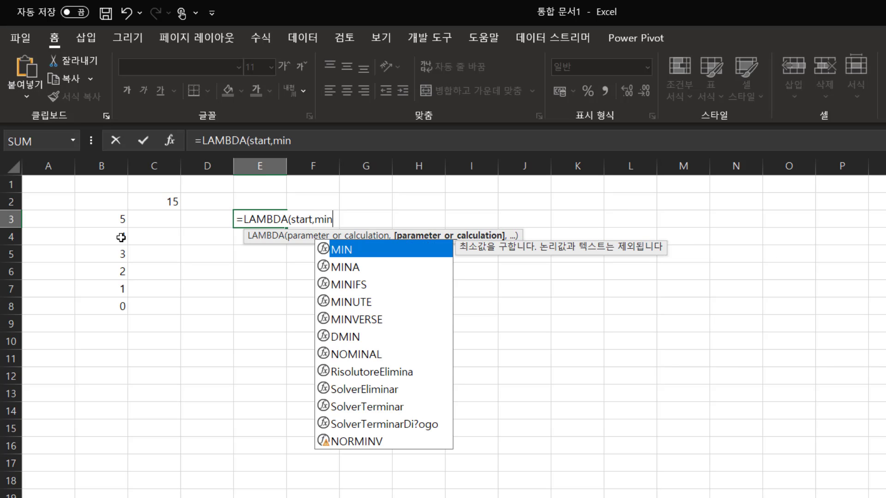
pyautogui.write('us')
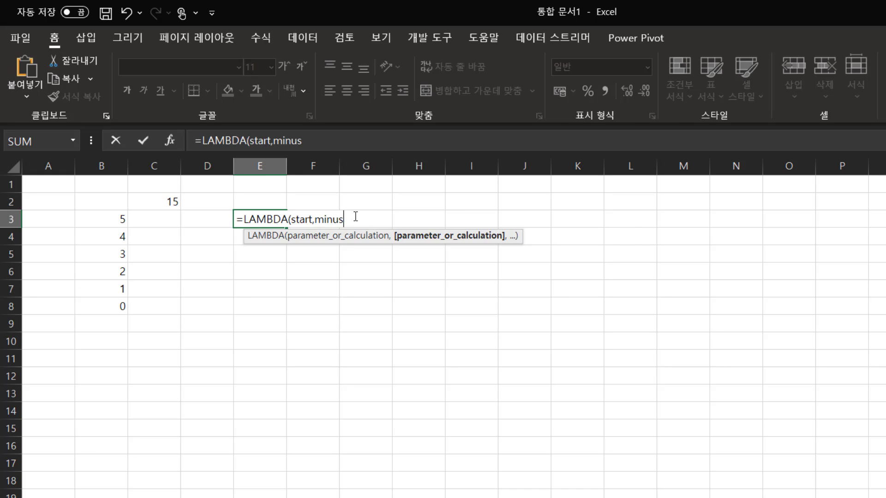
# Step: Complete the LAMBDA formula with the calculation start+minus and confirm it
pyautogui.write(',st')
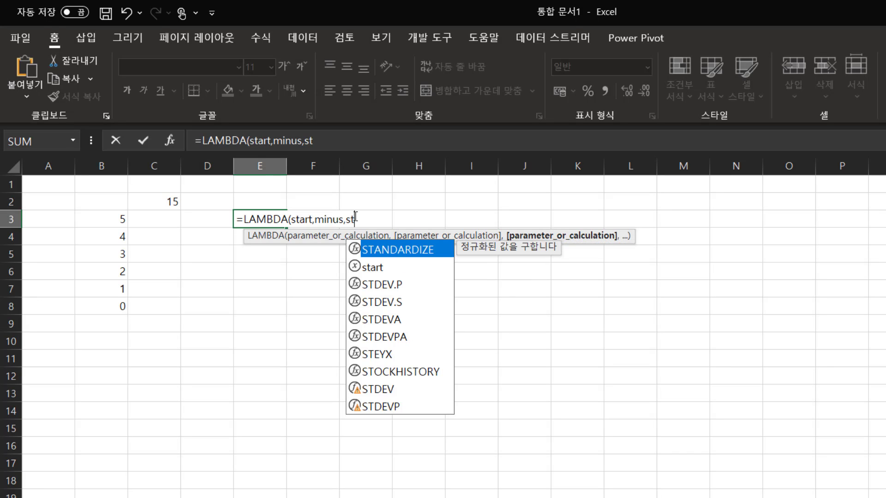
pyautogui.doubleClick(375, 270)
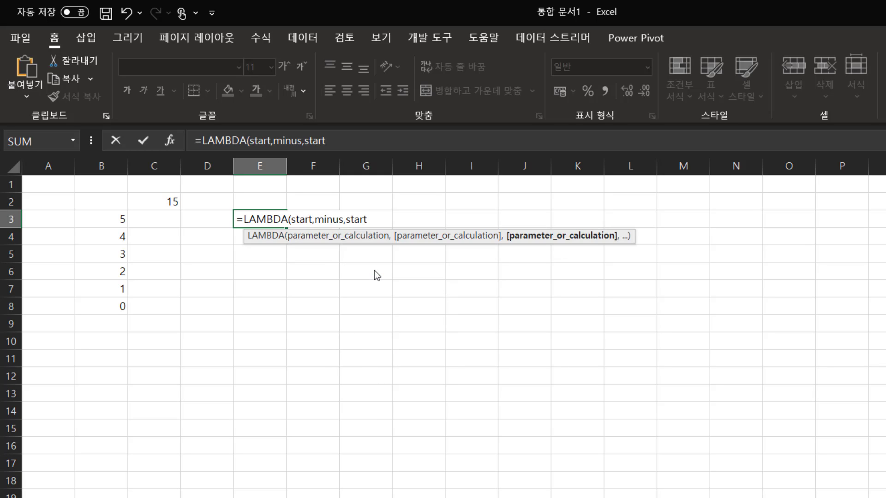
pyautogui.write('+mi')
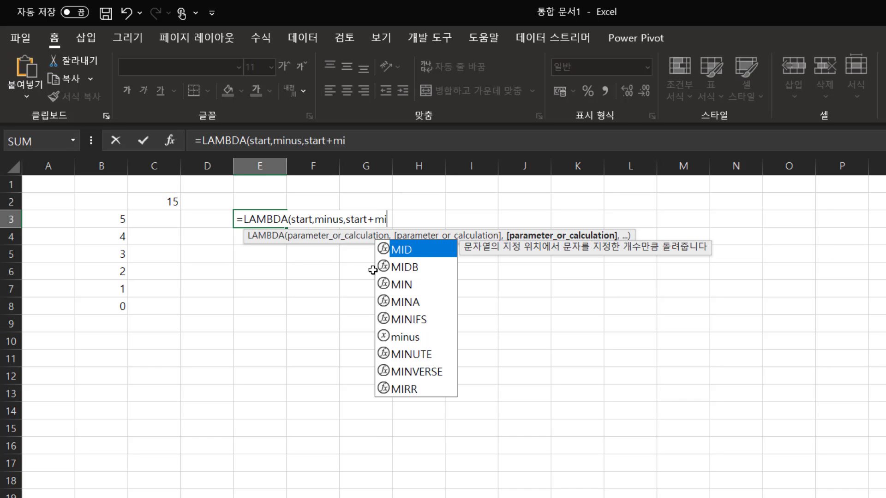
pyautogui.doubleClick(408, 337)
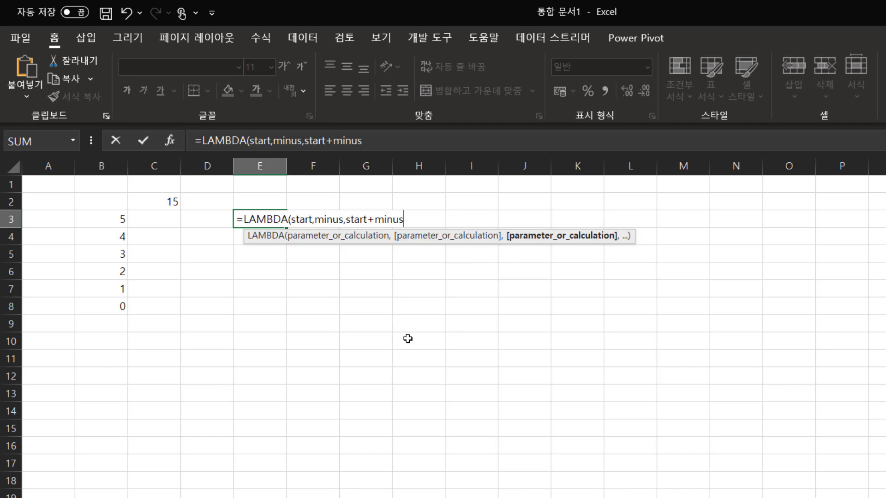
pyautogui.write(')')
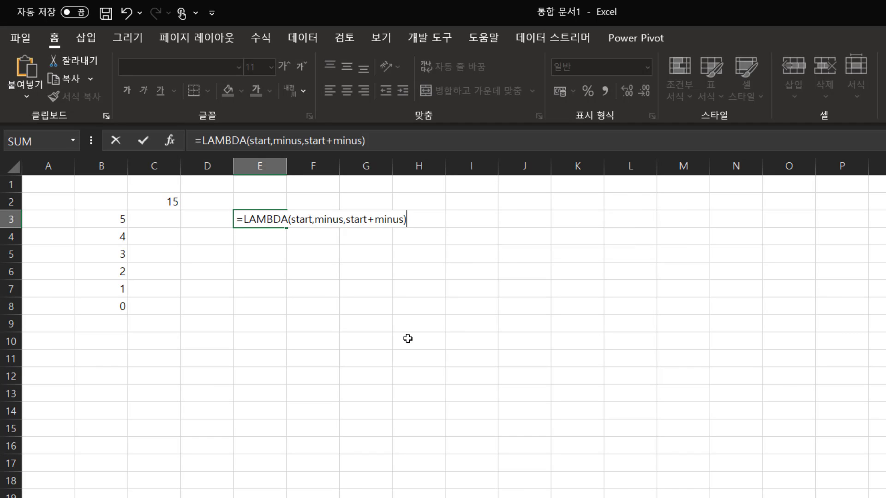
pyautogui.press('Return')
# Step: Review the LAMBDA formula in cell E3 and leave it without changes
pyautogui.click(272, 220)
pyautogui.doubleClick(273, 219)
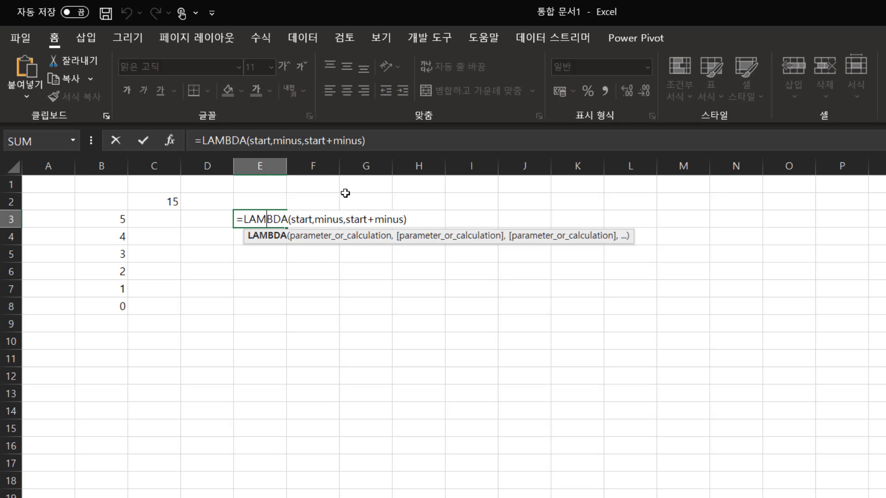
pyautogui.press('Return')
pyautogui.press('Up')
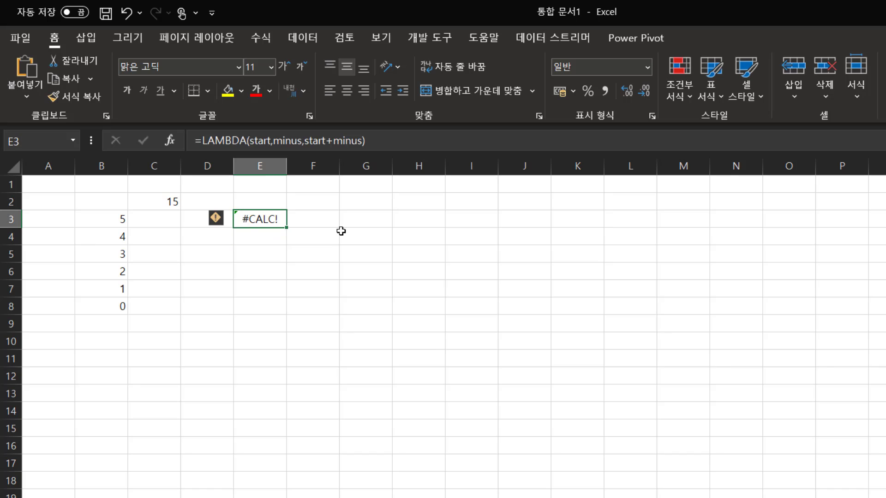
pyautogui.doubleClick(273, 220)
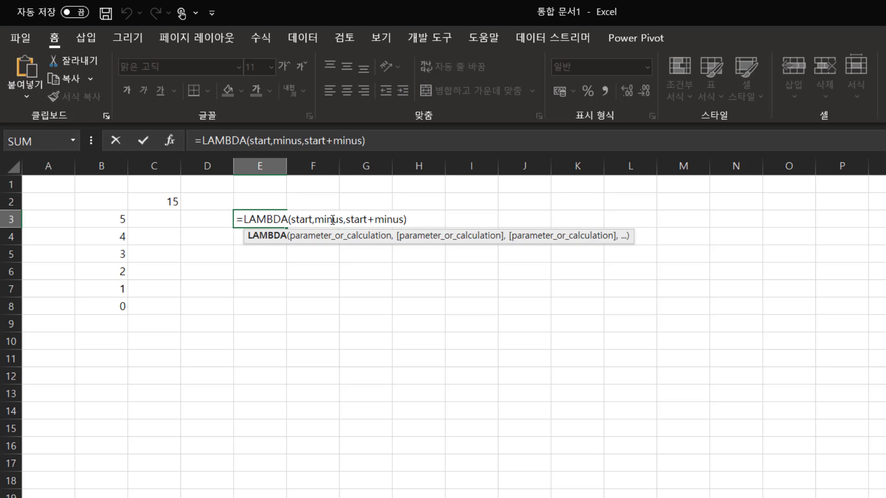
pyautogui.press('Escape')
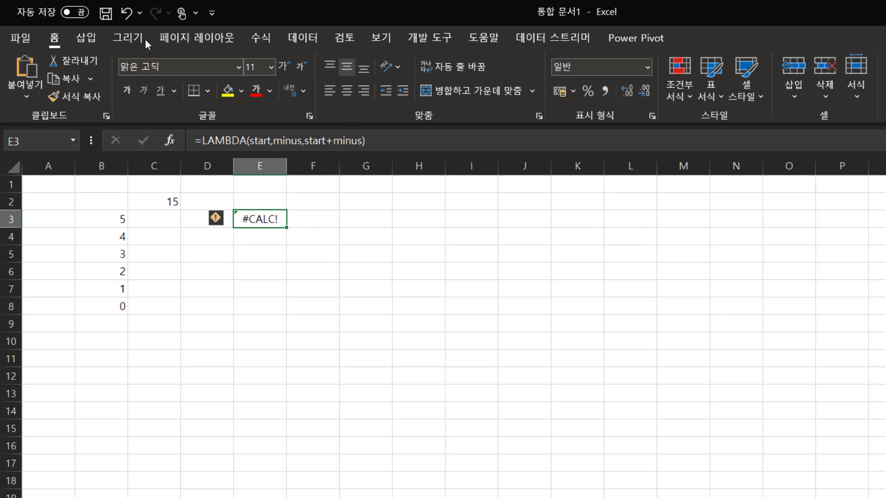
pyautogui.click(86, 38)
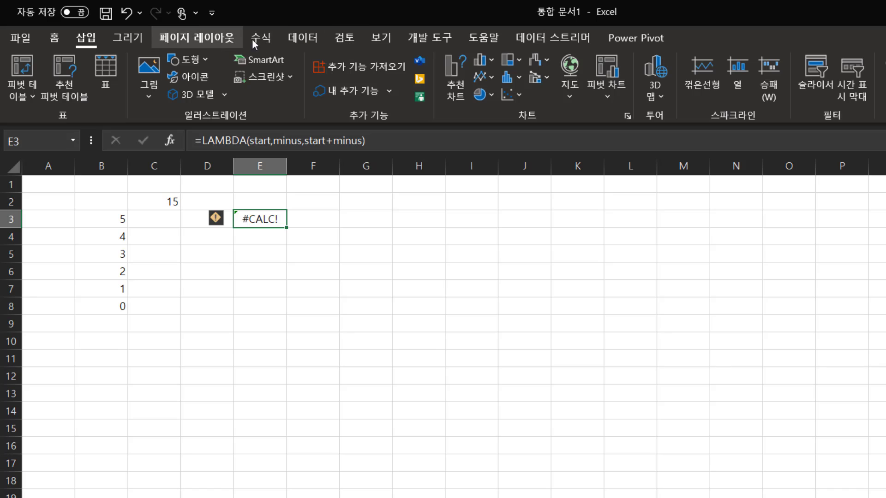
pyautogui.click(257, 41)
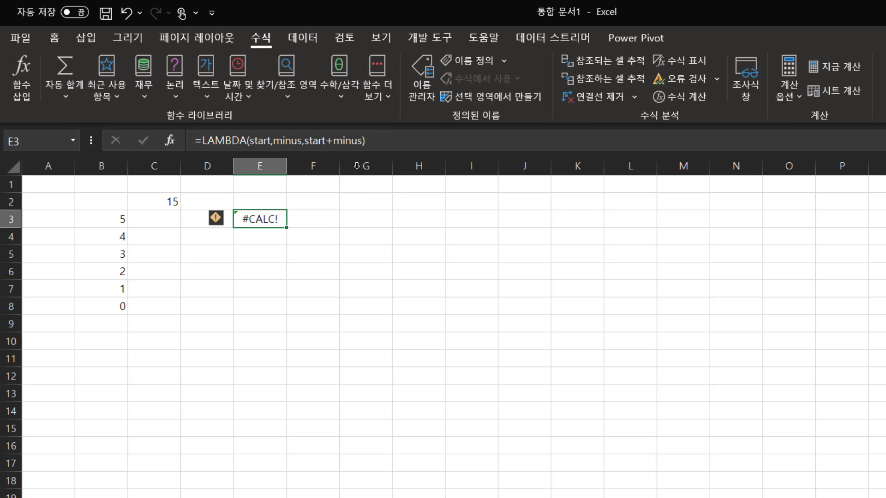
# Step: Append the test arguments (B3,C3) to the LAMBDA formula in cell E3 and confirm it
pyautogui.doubleClick(272, 218)
pyautogui.click(414, 220)
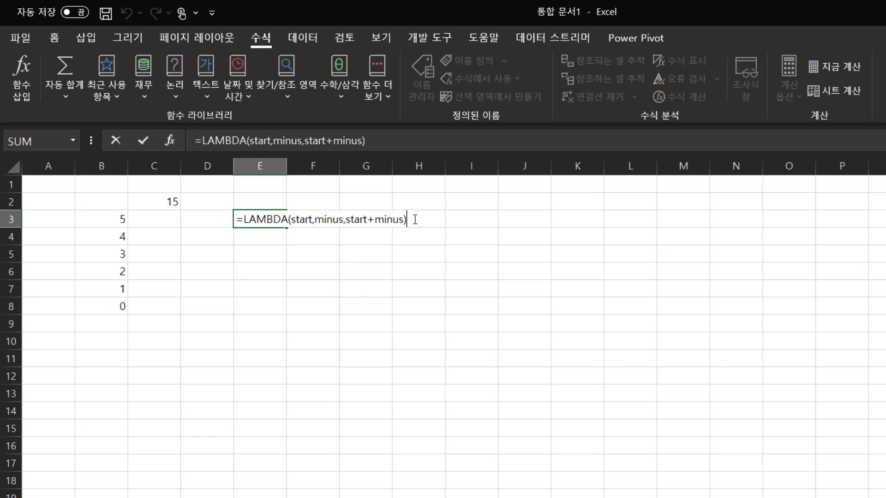
pyautogui.write('(')
pyautogui.click(109, 220)
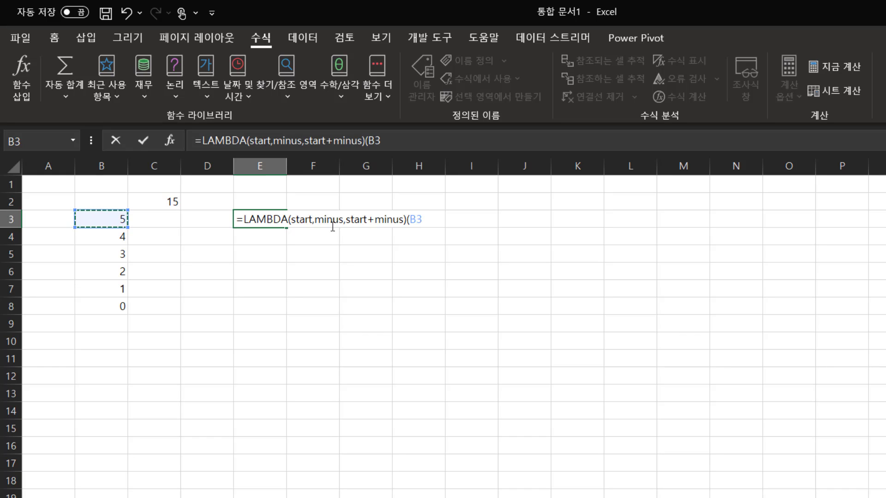
pyautogui.write(',')
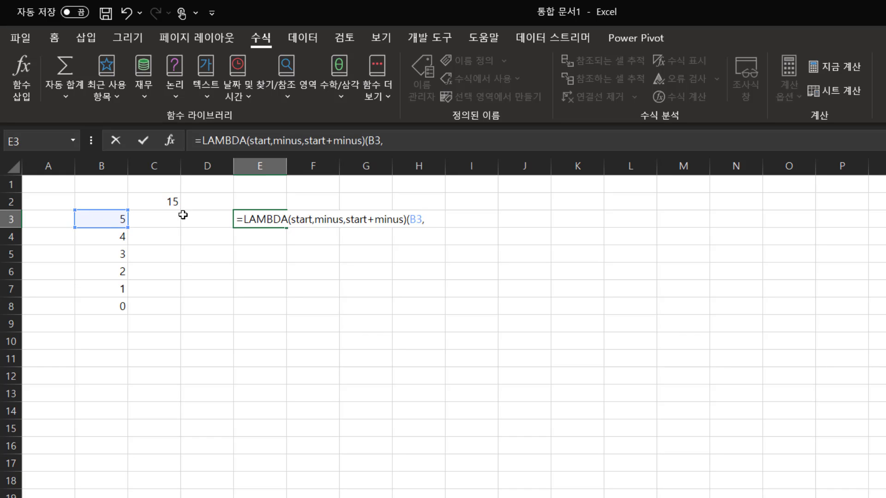
pyautogui.click(166, 220)
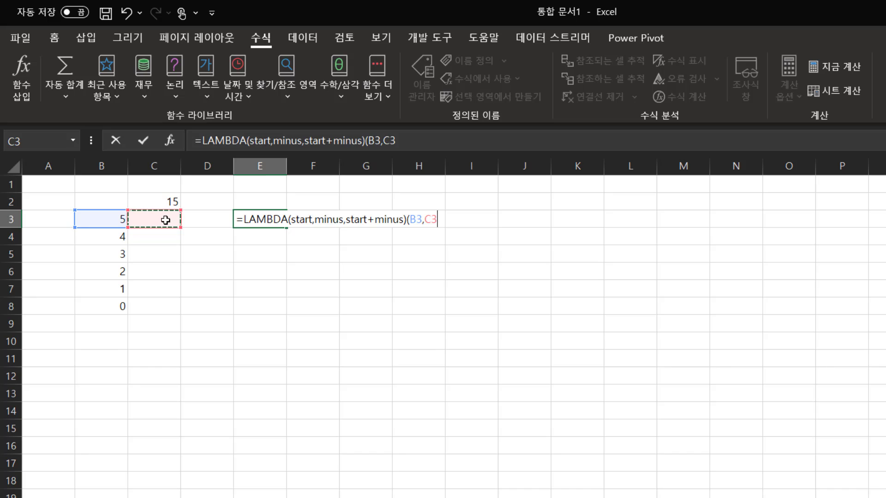
pyautogui.write(')')
pyautogui.press('Return')
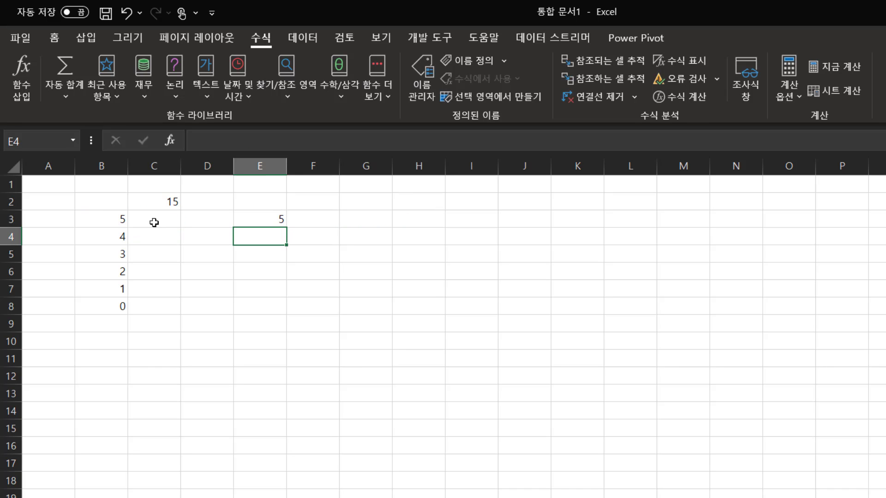
# Step: Enter the formula =B3-1 in cell C3 to supply the minus value
pyautogui.click(154, 223)
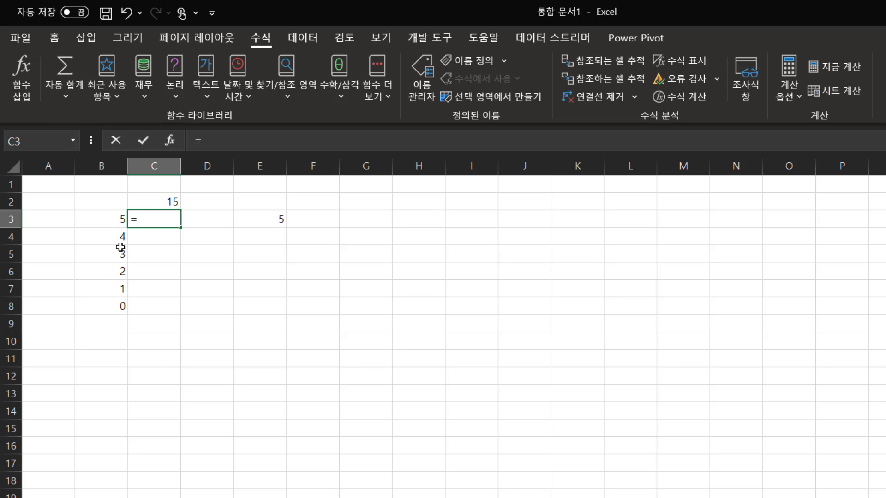
pyautogui.write('=')
pyautogui.click(97, 221)
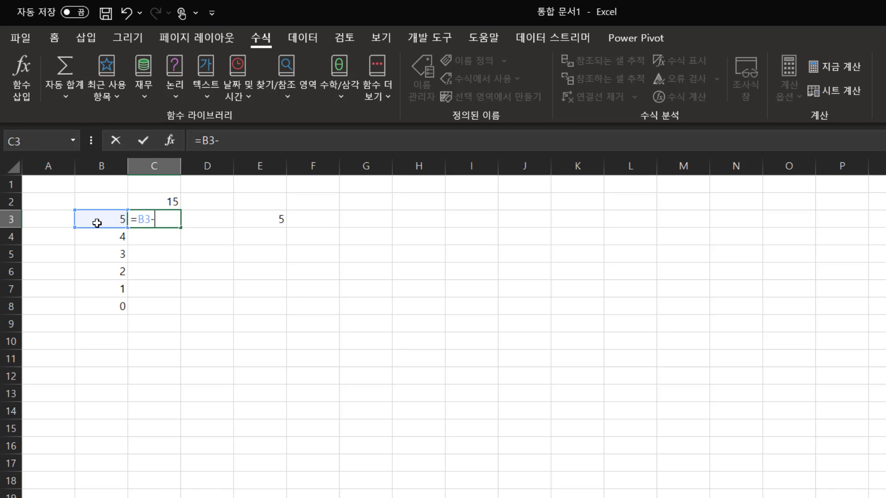
pyautogui.write('-1')
pyautogui.press('Return')
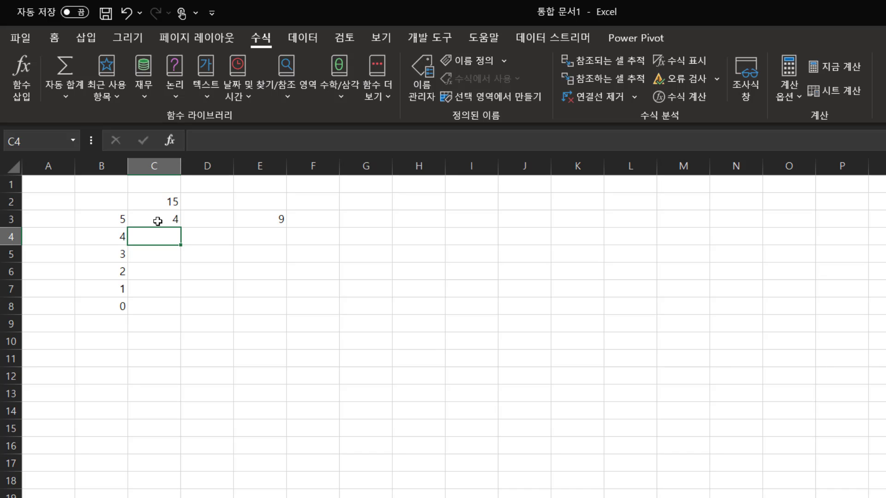
# Step: Insert an IF function before start+minus in the E3 LAMBDA, testing minus=0 and returning start when true
pyautogui.doubleClick(250, 222)
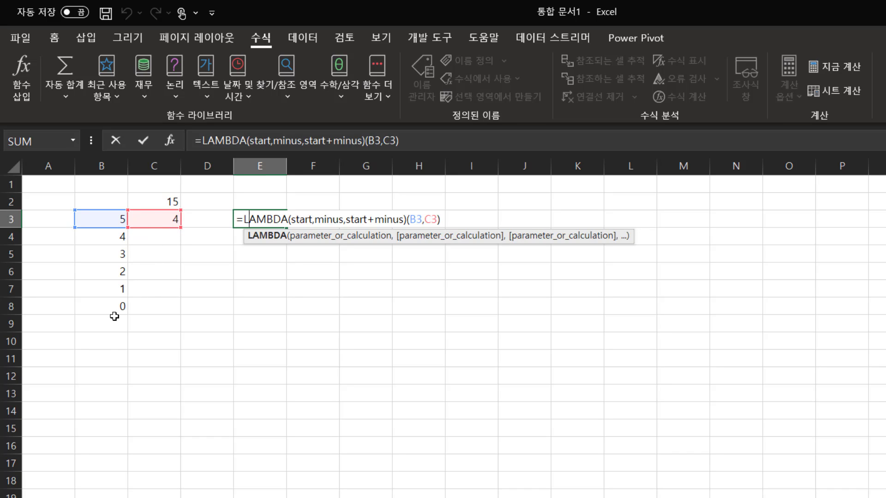
pyautogui.click(348, 220)
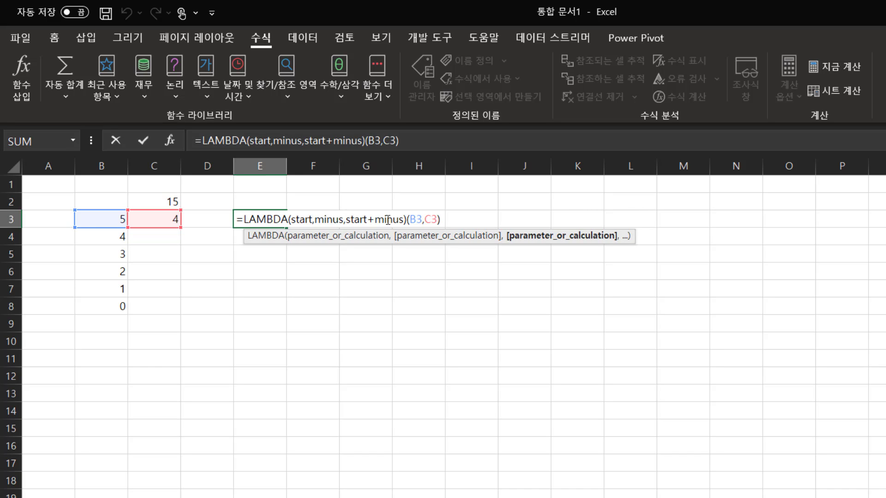
pyautogui.write('if')
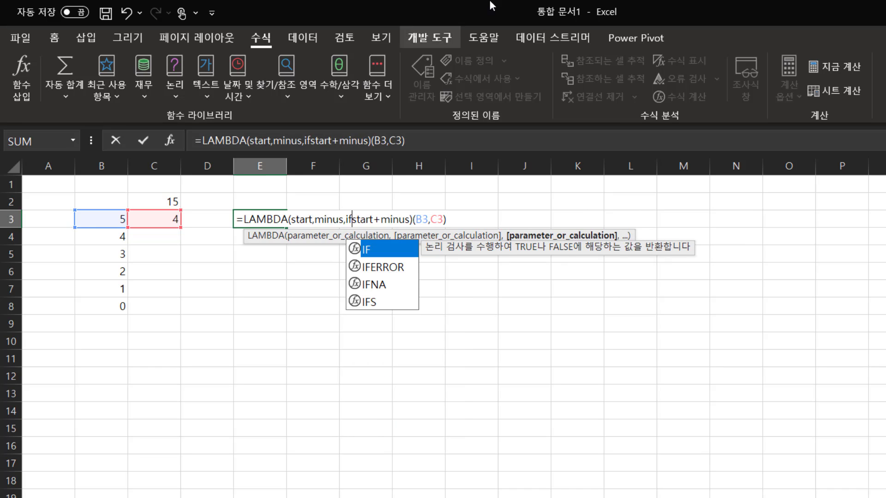
pyautogui.write('(')
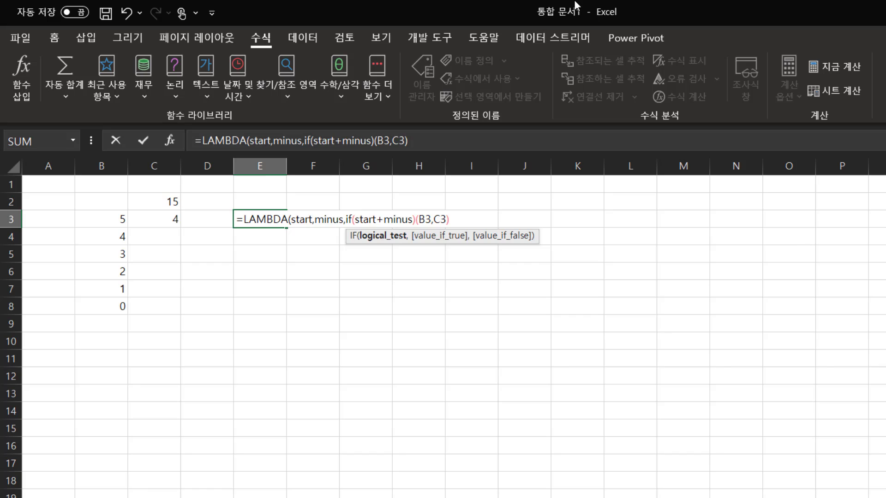
pyautogui.write('minus')
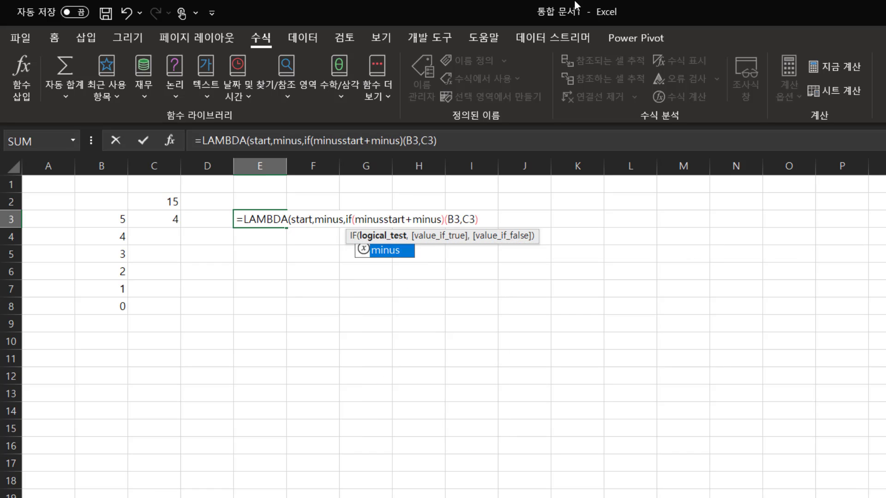
pyautogui.write('=0')
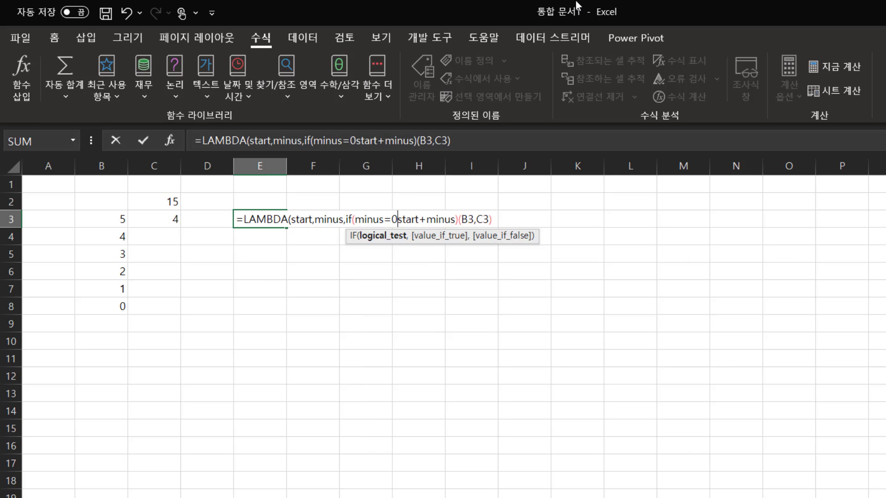
pyautogui.write(',')
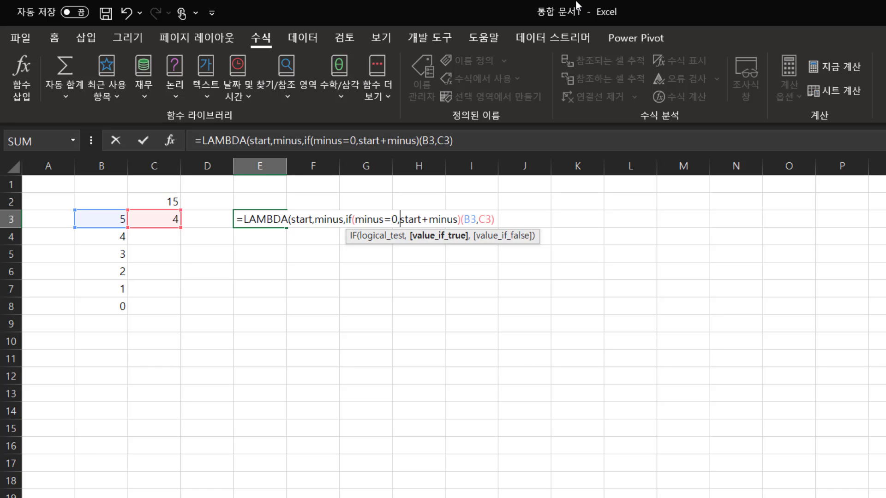
pyautogui.write('start')
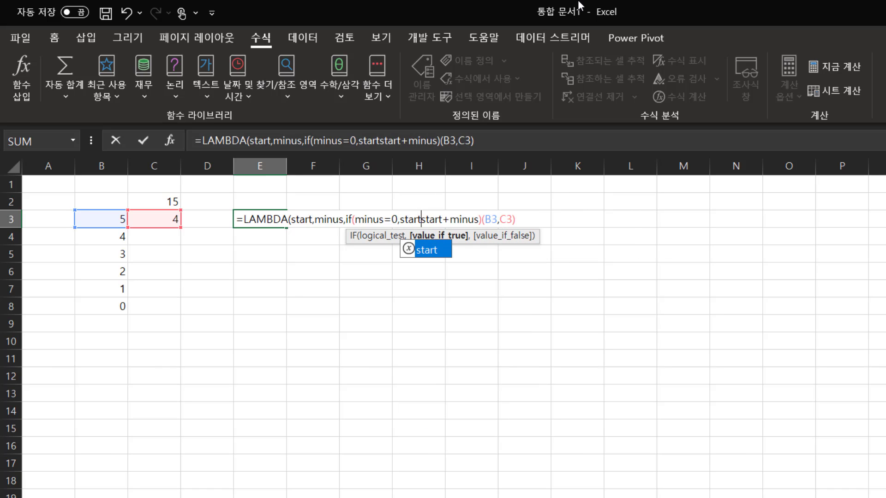
pyautogui.write(',')
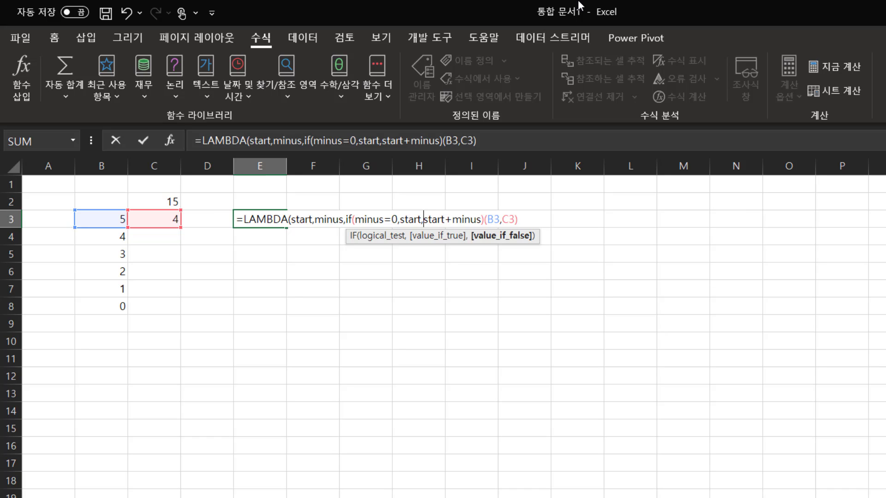
# Step: Make the IF's false value the recursive call sumsum(start+minus,minus-1) and try to confirm the formula
pyautogui.write('sumsum')
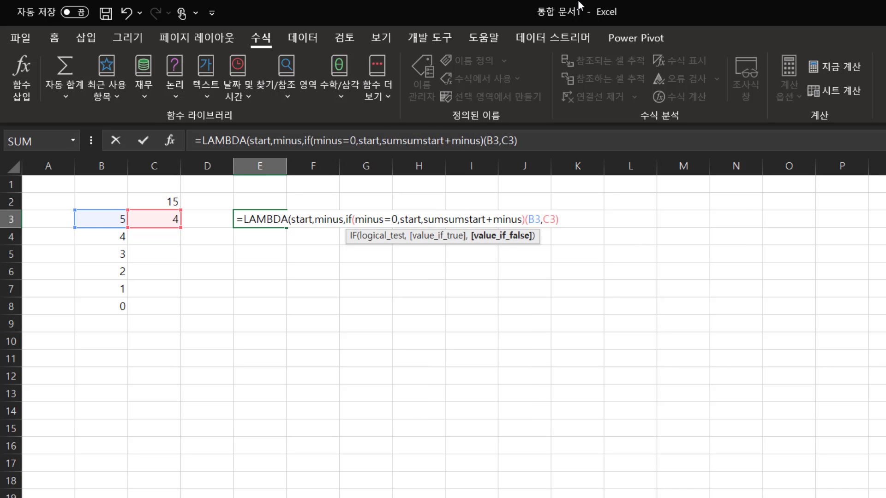
pyautogui.write('(')
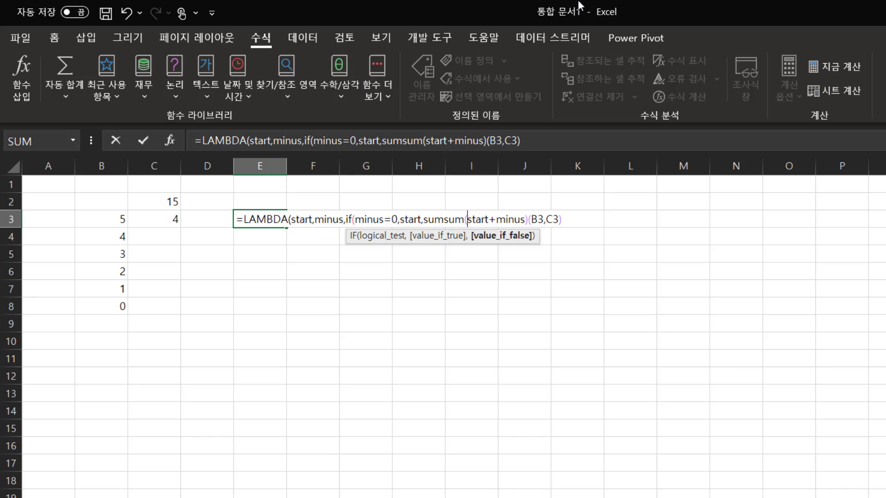
pyautogui.click(525, 221)
pyautogui.write(',')
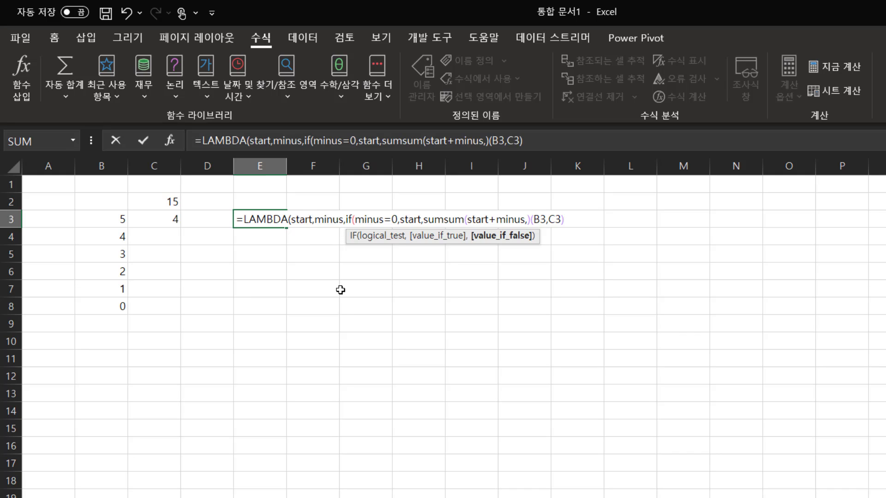
pyautogui.write('minu')
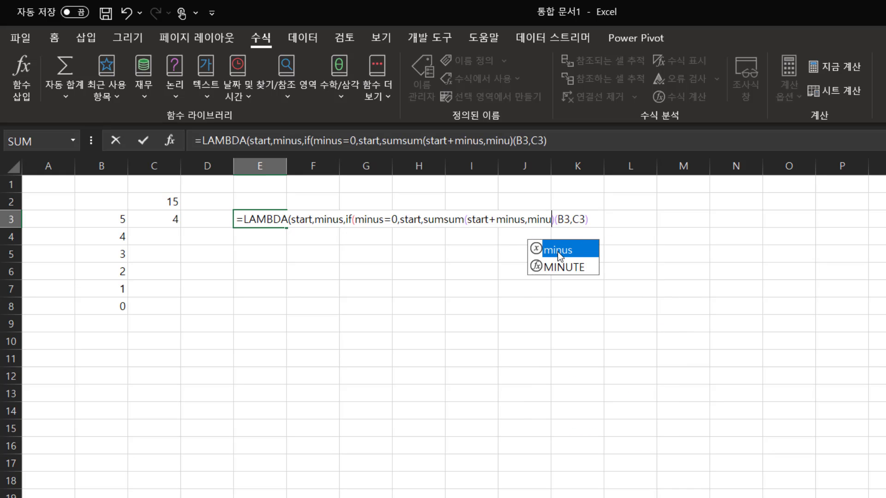
pyautogui.doubleClick(549, 250)
pyautogui.write('-')
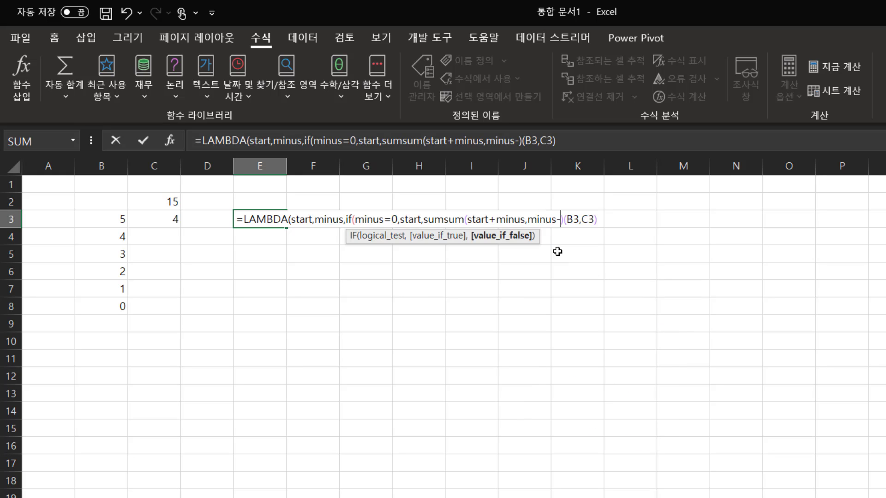
pyautogui.write('1')
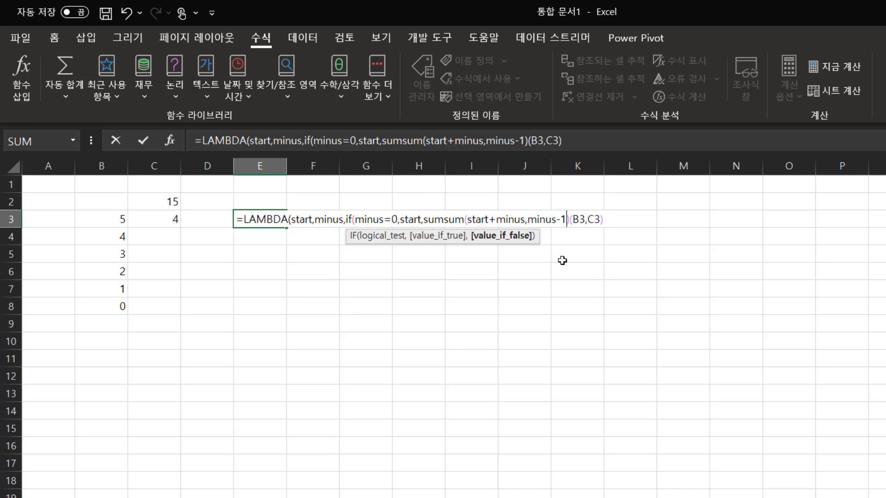
pyautogui.write(')')
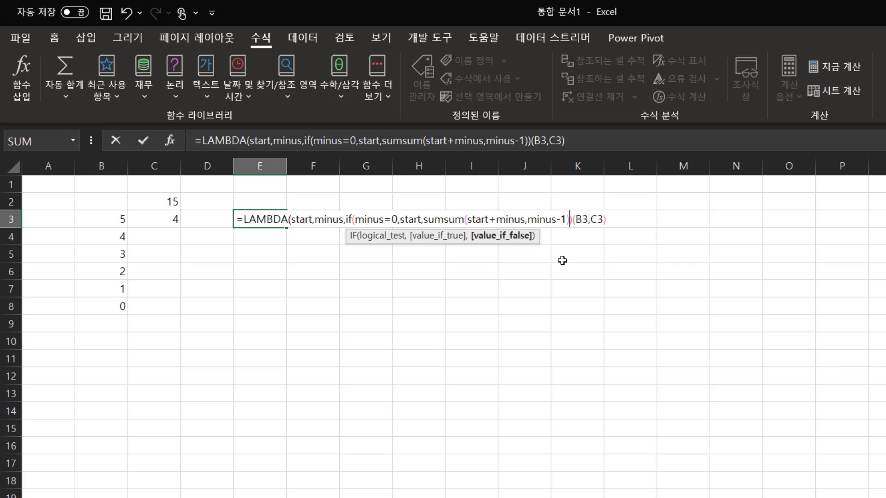
pyautogui.press('Return')
pyautogui.click(582, 370)
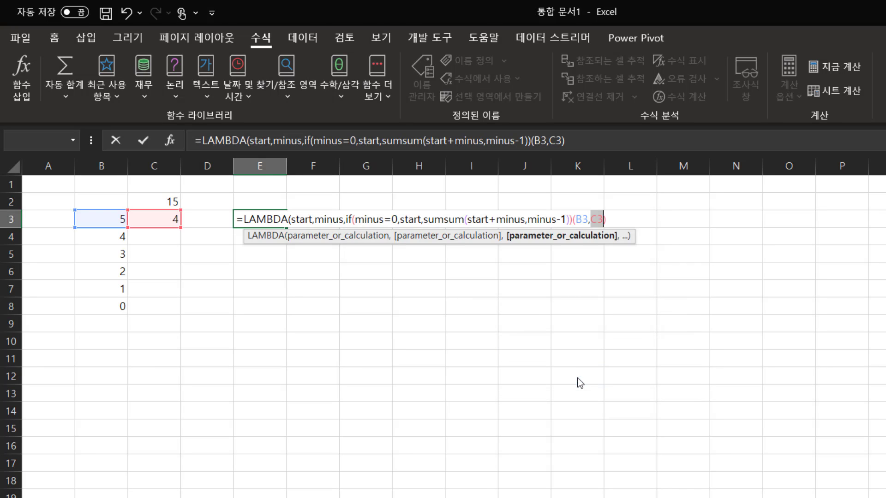
# Step: Remove the test arguments (B3,C3) from the end of the LAMBDA formula in E3
pyautogui.click(574, 219)
pyautogui.press('Delete')
pyautogui.press('Delete')
pyautogui.press('Delete')
pyautogui.press('Delete')
pyautogui.press('Delete')
pyautogui.press('Delete')
pyautogui.press('Delete')
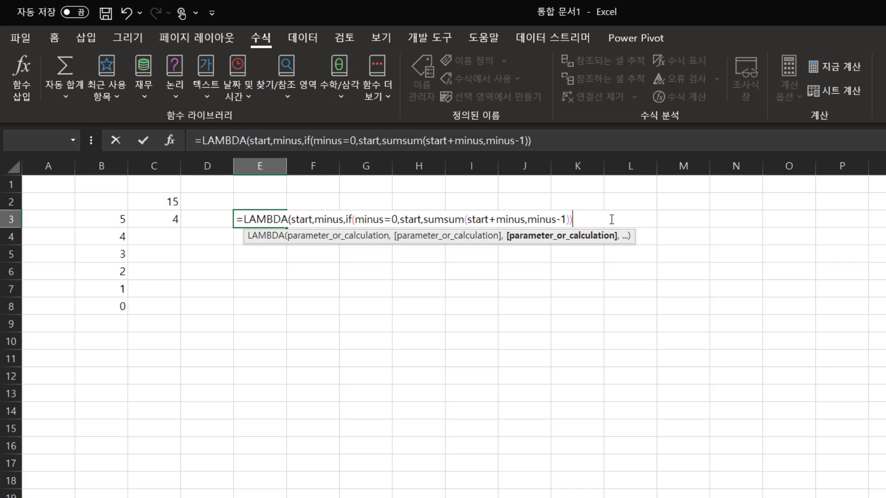
# Step: Add the missing closing parenthesis to the LAMBDA formula in E3 and confirm it
pyautogui.press('Return')
pyautogui.press('Return')
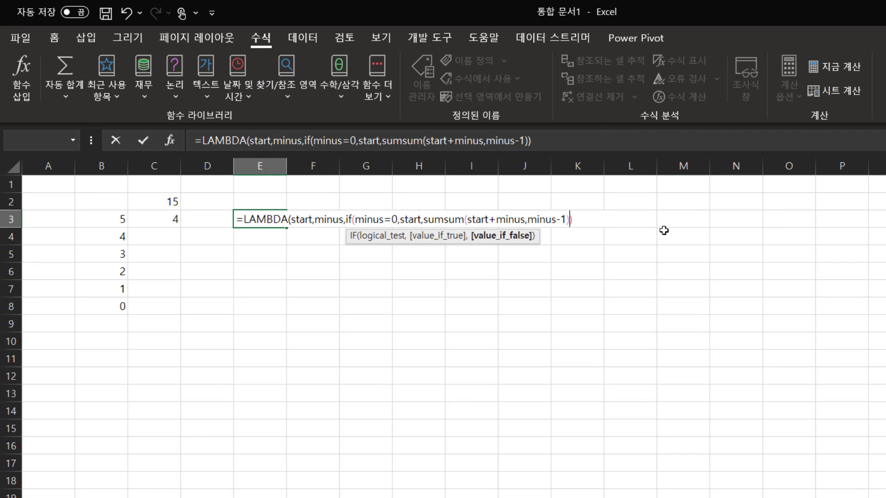
pyautogui.write(')')
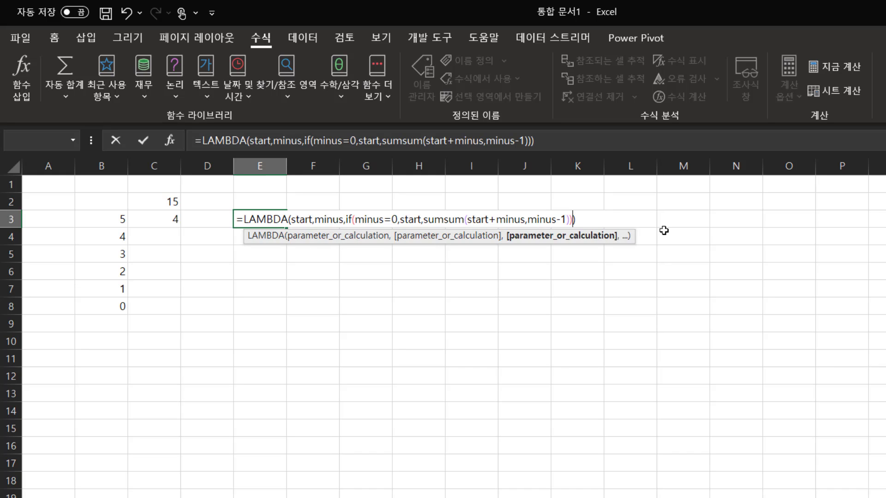
pyautogui.press('Return')
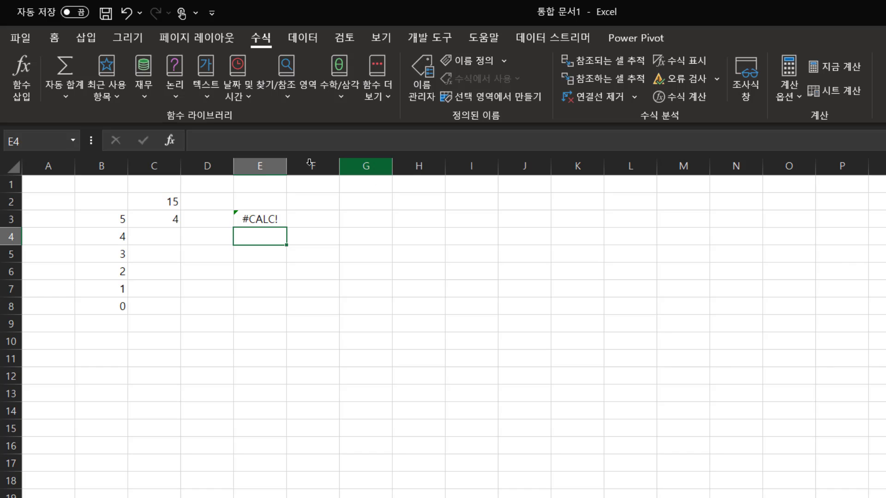
# Step: Copy the full text of the LAMBDA formula in cell E3
pyautogui.click(261, 220)
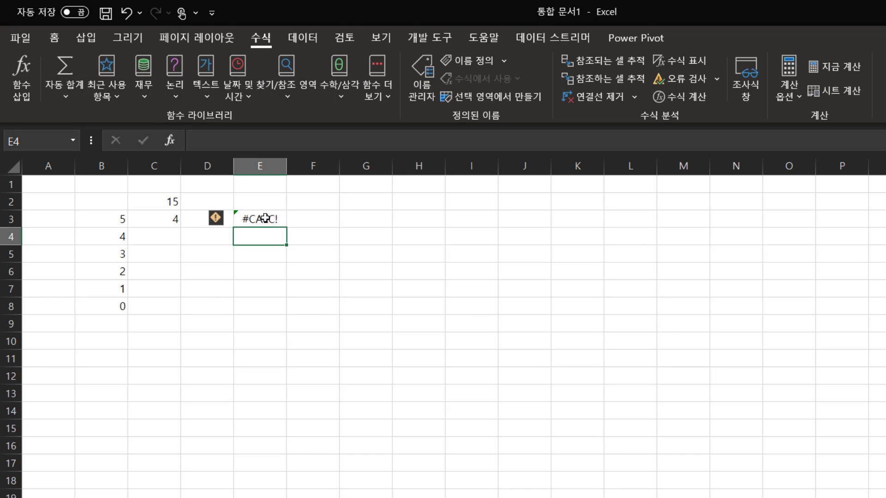
pyautogui.doubleClick(267, 219)
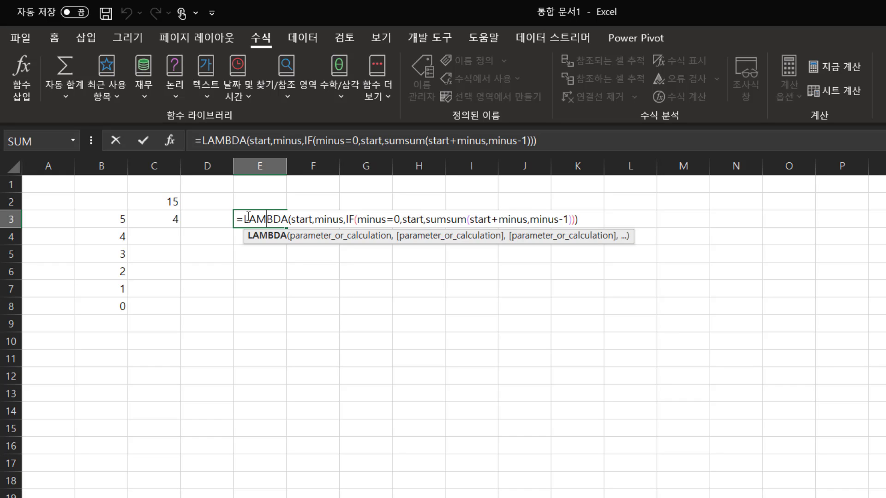
pyautogui.moveTo(238, 220); pyautogui.dragTo(595, 220)
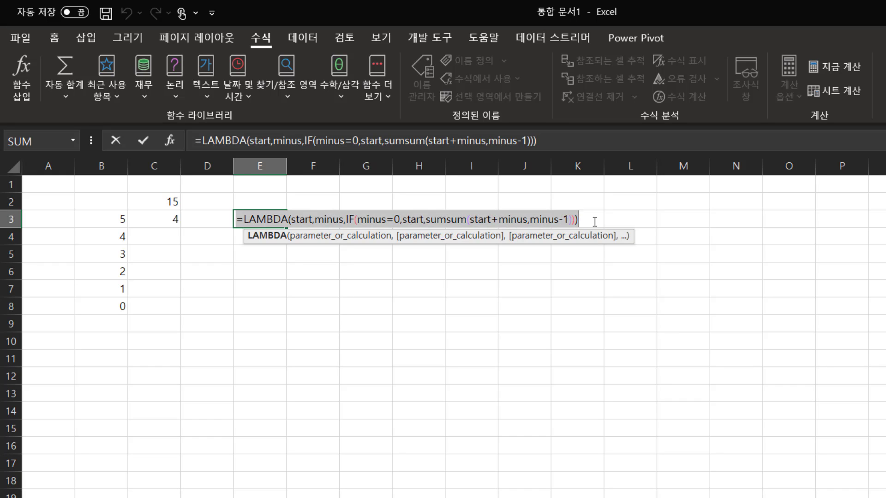
pyautogui.rightClick(516, 222)
pyautogui.click(553, 255)
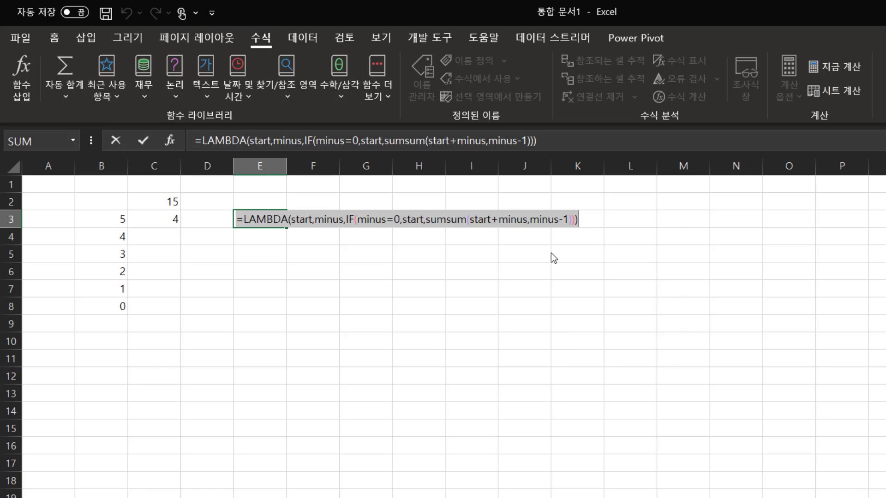
# Step: Define a workbook-scoped name sumsum that refers to the copied LAMBDA formula =LAMBDA(start,minus,IF(minus=0,start,sumsum(start+minus,minus-1)))
pyautogui.press('Escape')
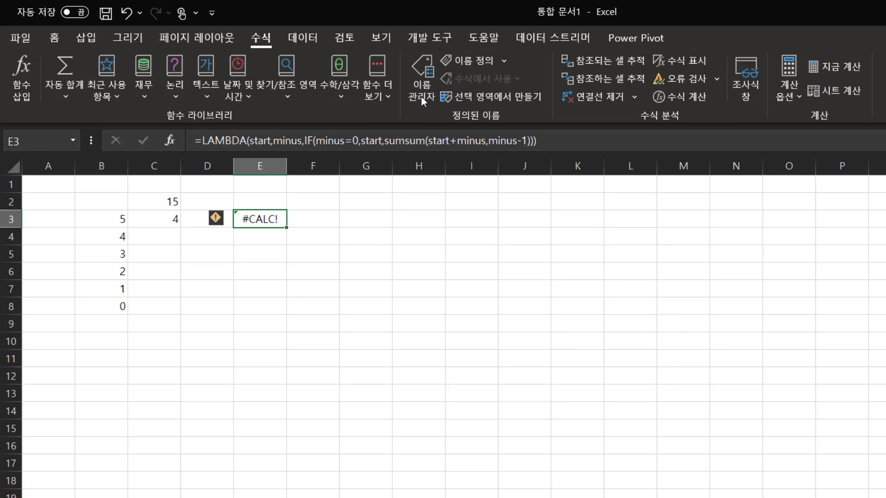
pyautogui.click(486, 64)
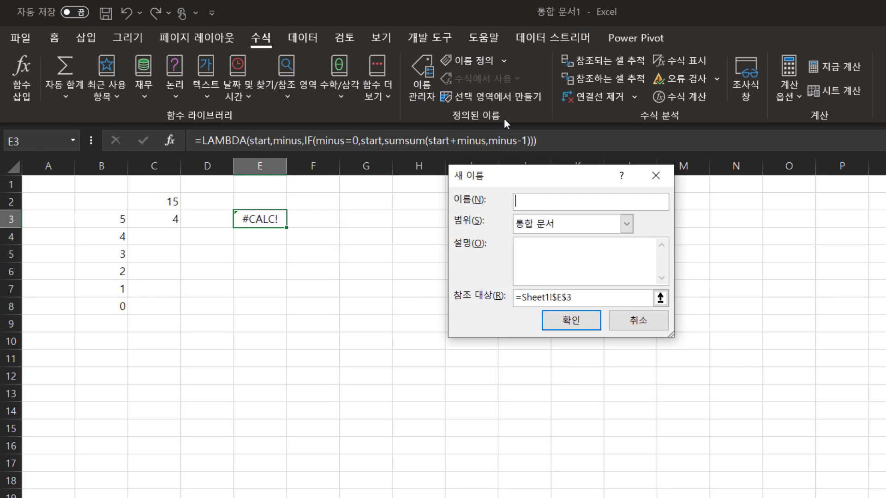
pyautogui.write('sumsum')
pyautogui.moveTo(589, 298); pyautogui.dragTo(436, 297)
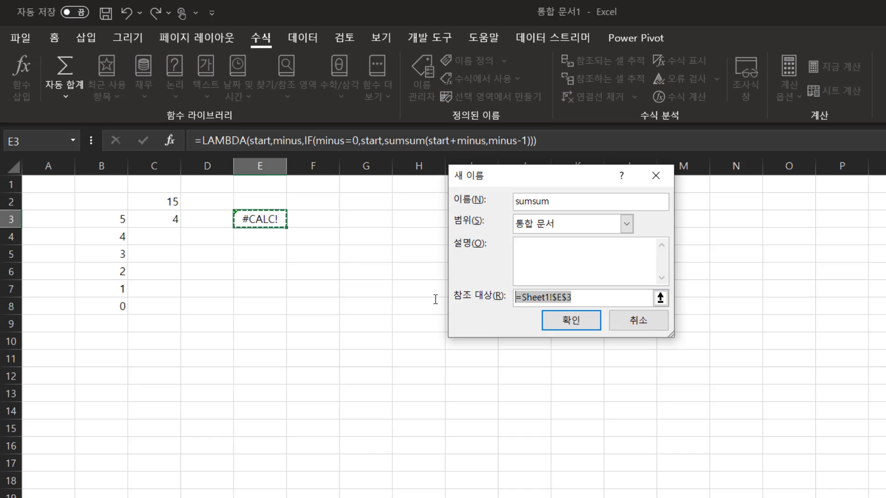
pyautogui.hotkey('ctrl', 'v')
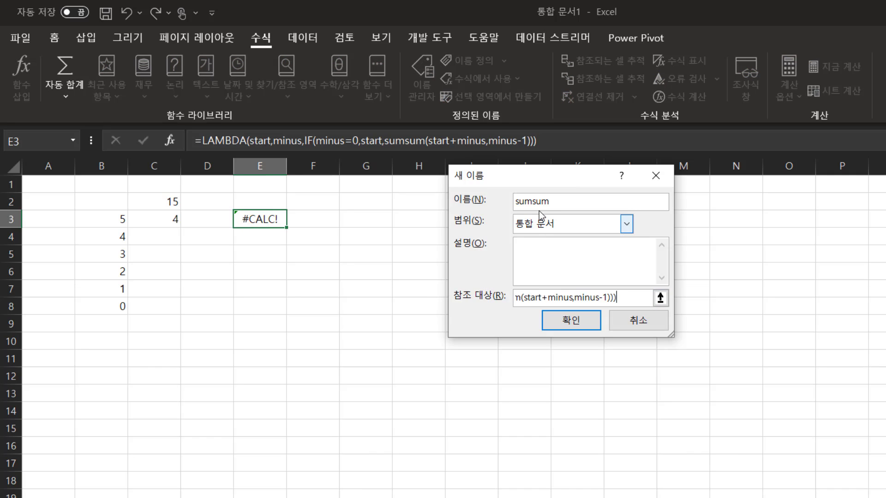
pyautogui.click(564, 322)
# Step: Replace the formula in E3 with a call to the custom function, =sumsum(B3,C3)
pyautogui.click(262, 252)
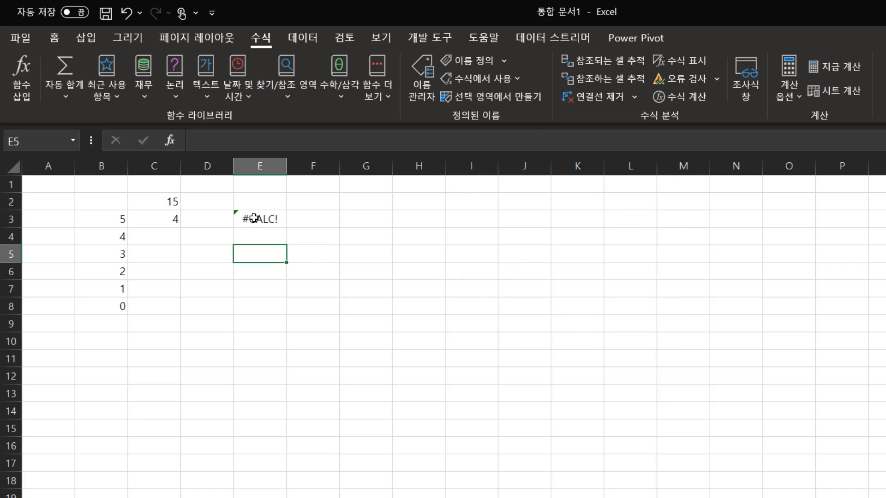
pyautogui.click(254, 218)
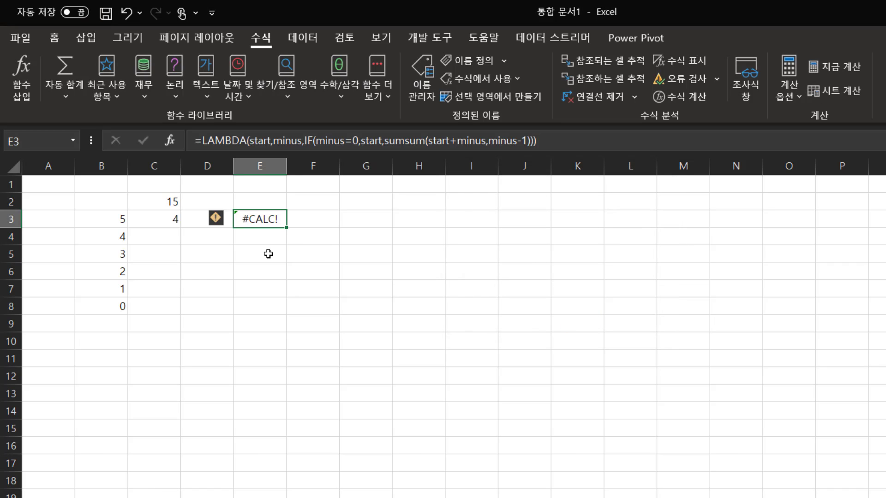
pyautogui.press('F2')
pyautogui.press('Escape')
pyautogui.write('=s')
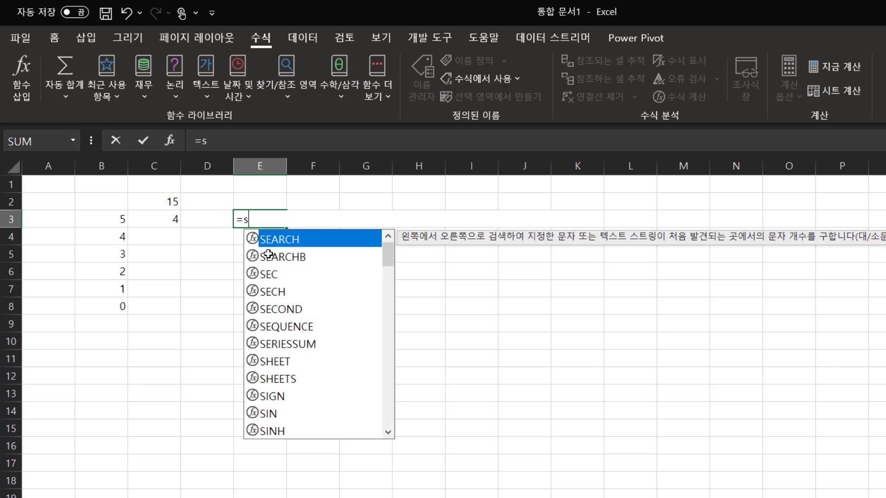
pyautogui.write('um')
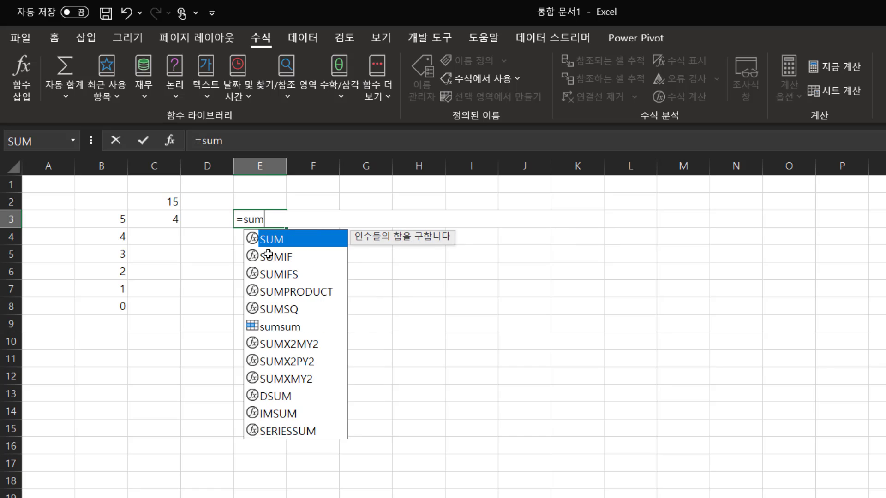
pyautogui.doubleClick(274, 328)
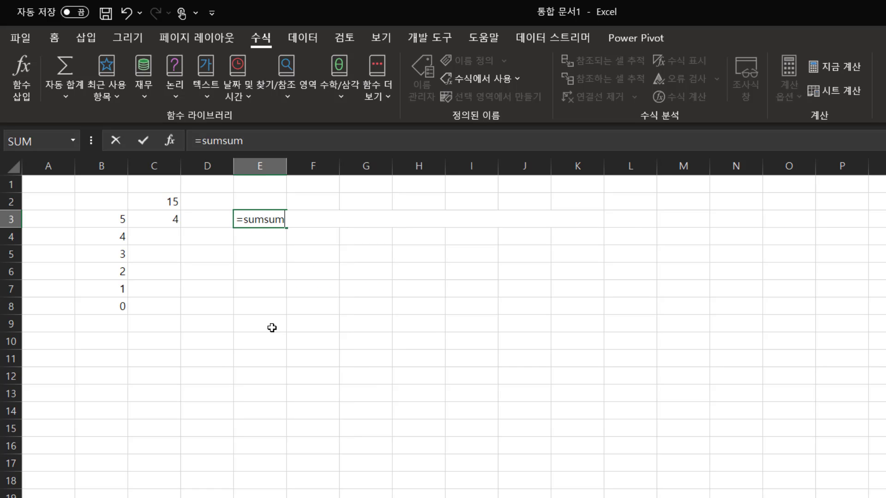
pyautogui.write('(')
pyautogui.click(108, 218)
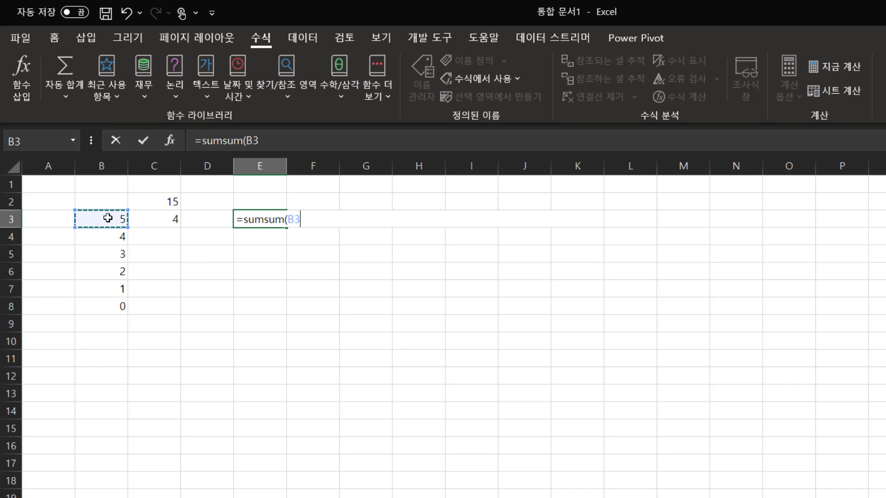
pyautogui.write(',')
pyautogui.click(162, 220)
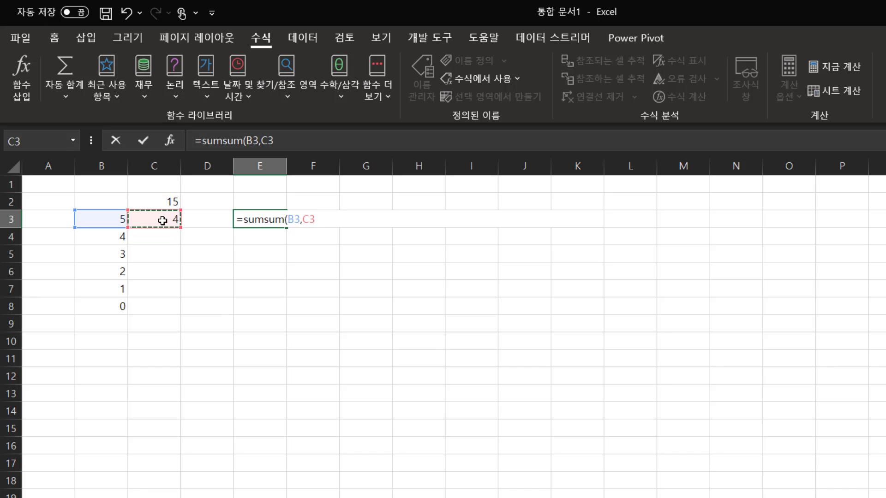
pyautogui.write(')')
pyautogui.press('Return')
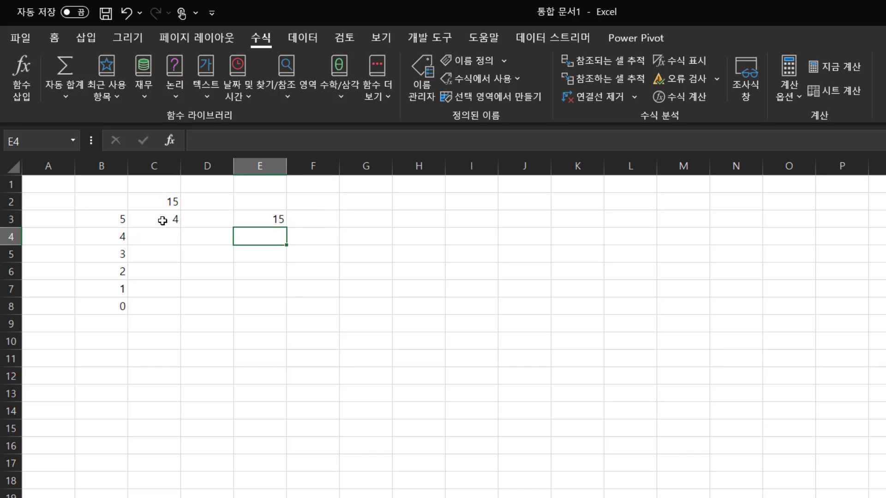
# Step: Change the start value in B3 to 10 to test the sumsum formula
pyautogui.click(278, 220)
pyautogui.doubleClick(262, 221)
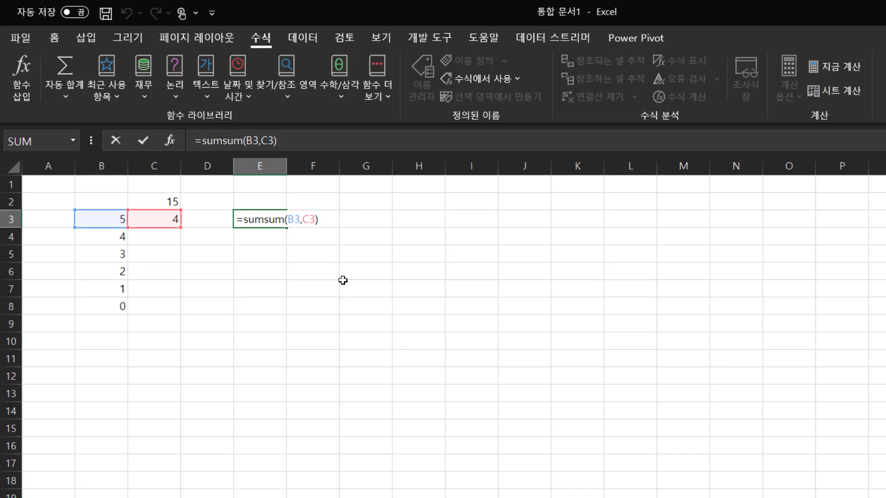
pyautogui.press('Escape')
pyautogui.click(123, 222)
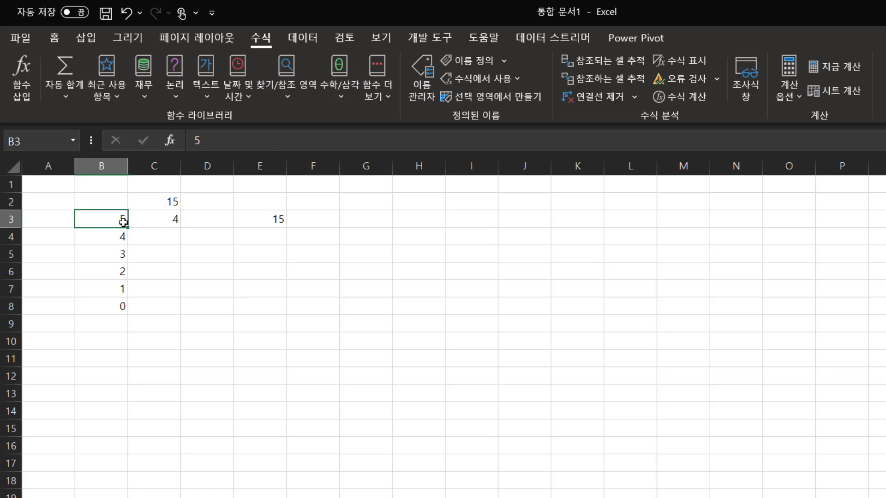
pyautogui.write('1')
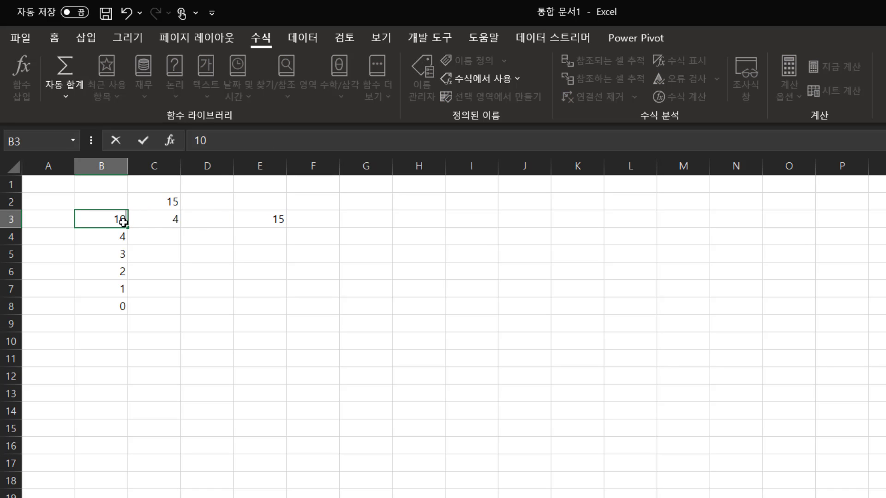
pyautogui.write('0')
pyautogui.press('Return')
# Step: Enter 9 in B4 and fill the descending series from B3 down to 0 in B13
pyautogui.click(113, 223)
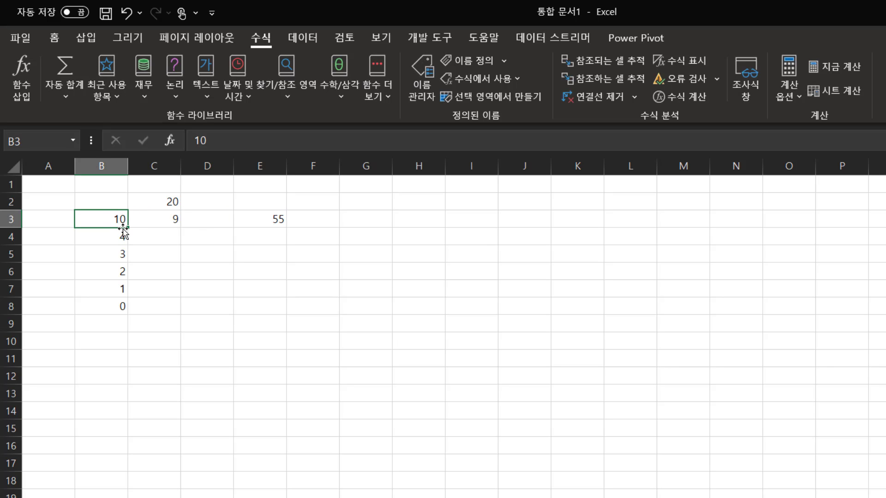
pyautogui.click(122, 234)
pyautogui.write('9')
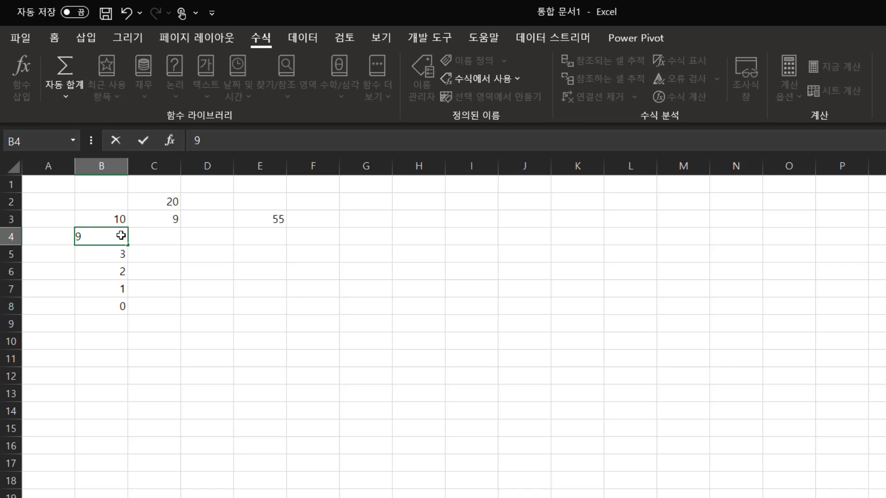
pyautogui.press('Return')
pyautogui.moveTo(109, 219); pyautogui.dragTo(129, 398)
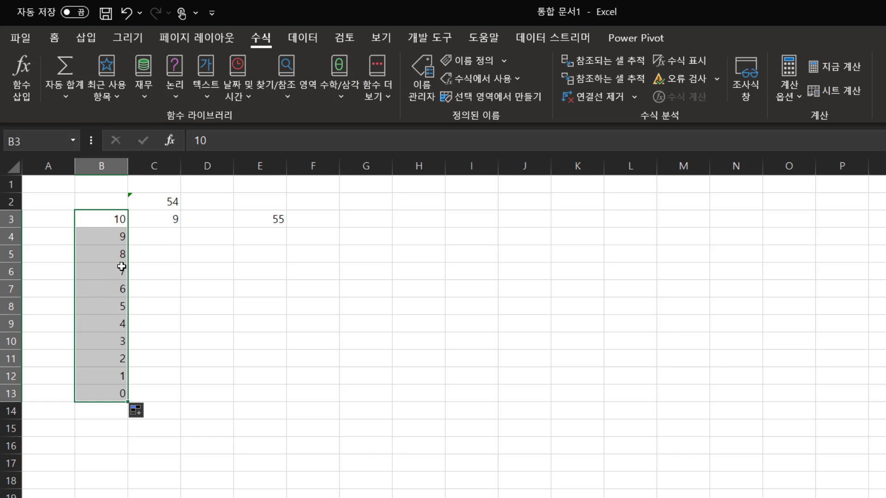
# Step: Extend the SUM range in C2 to B3:B13 and compare its result with E3
pyautogui.click(158, 208)
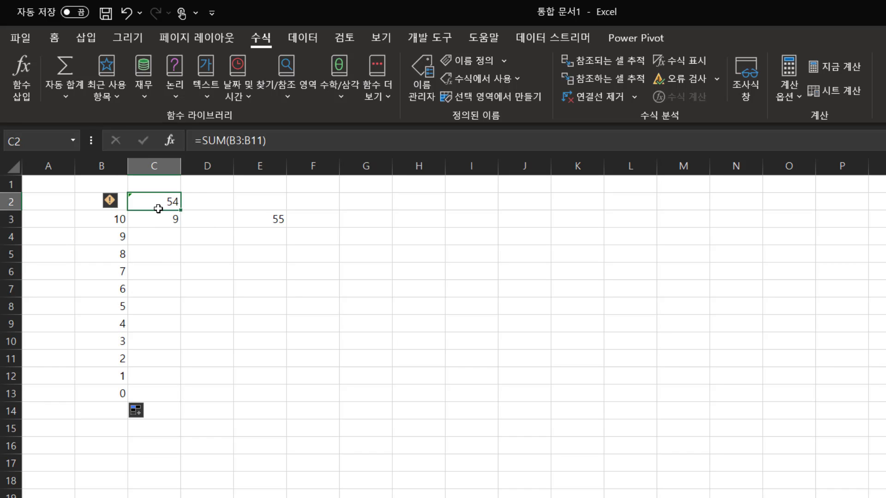
pyautogui.doubleClick(158, 205)
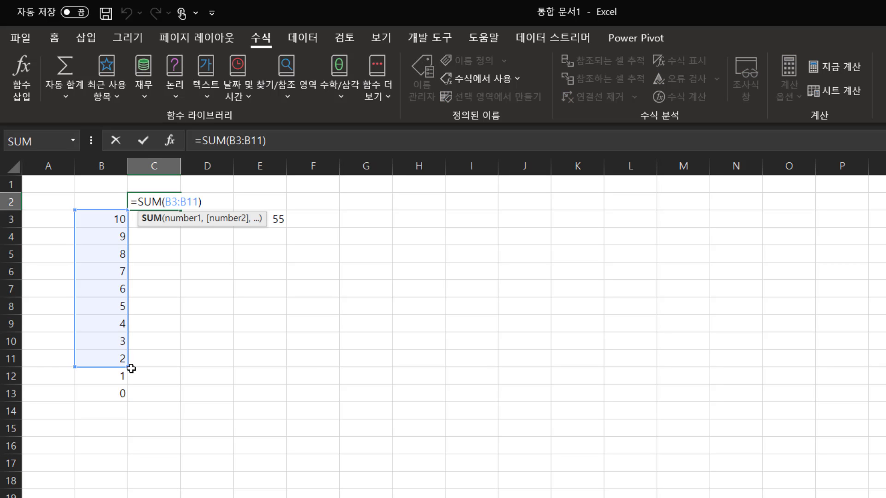
pyautogui.moveTo(129, 367); pyautogui.dragTo(128, 402)
pyautogui.press('Return')
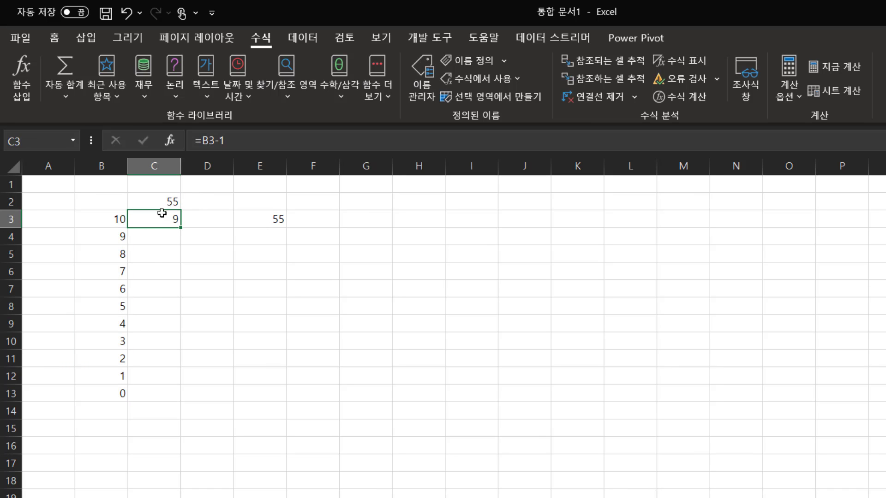
pyautogui.click(173, 201)
pyautogui.click(251, 220)
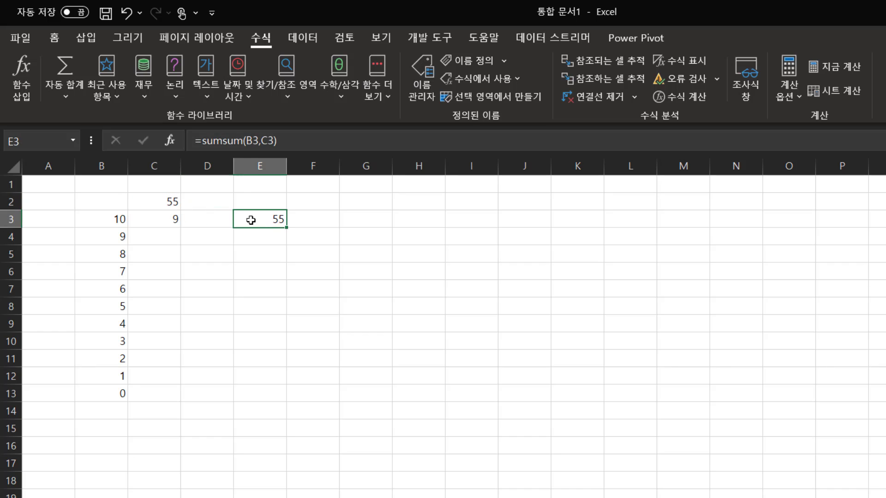
pyautogui.click(161, 221)
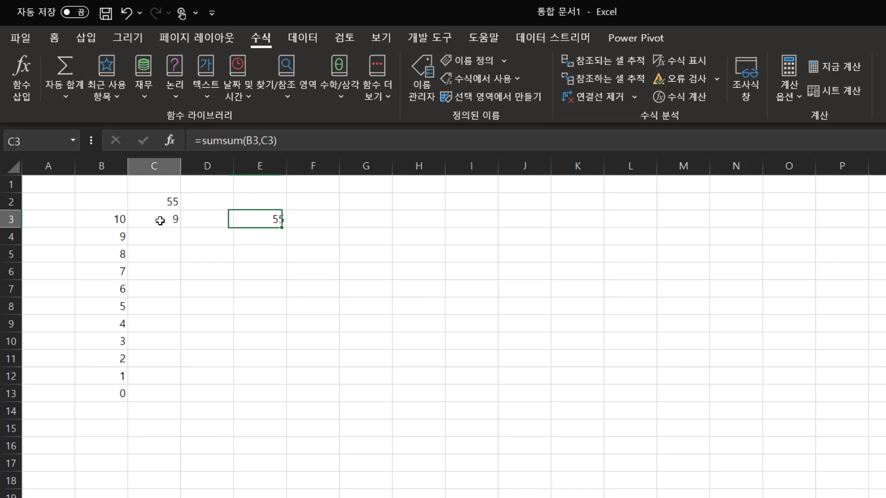
# Step: Edit the sumsum name's definition so the recursive call uses start*minus in place of start+minus, and save the change
pyautogui.doubleClick(256, 222)
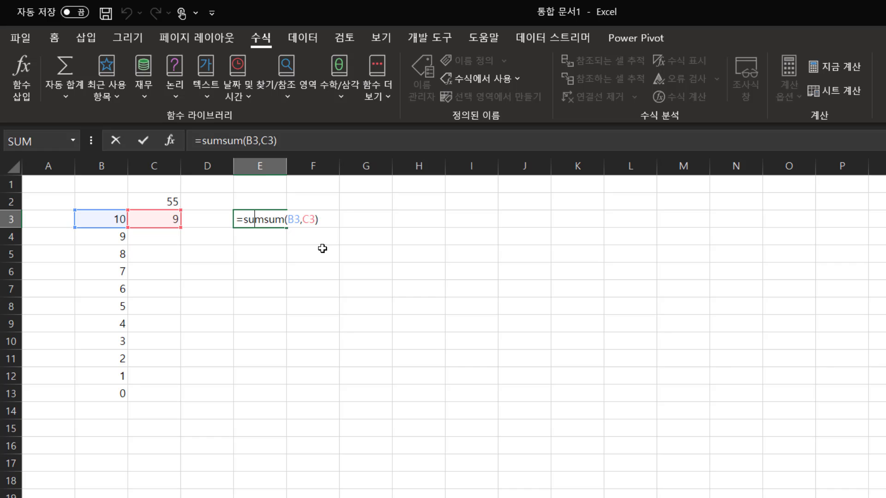
pyautogui.press('Escape')
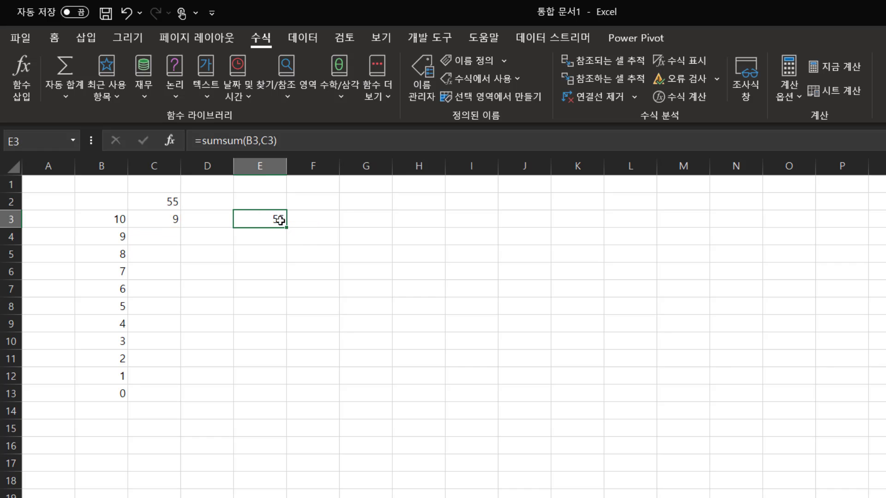
pyautogui.click(420, 101)
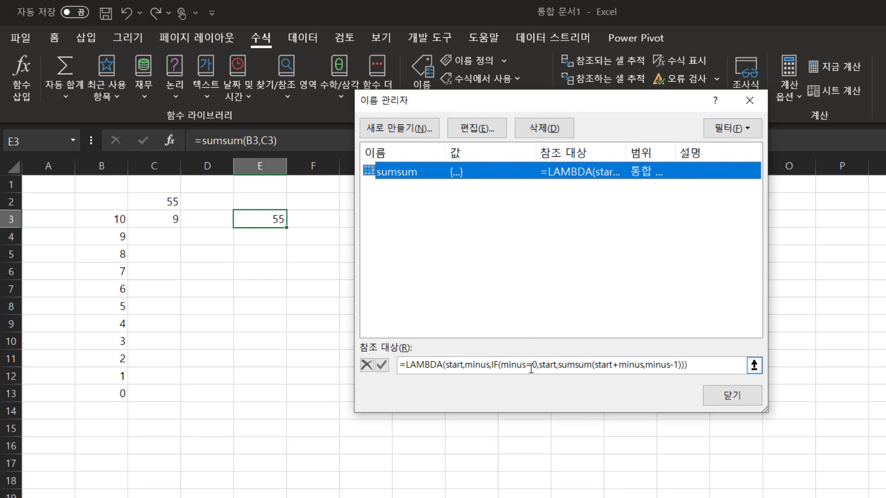
pyautogui.click(614, 365)
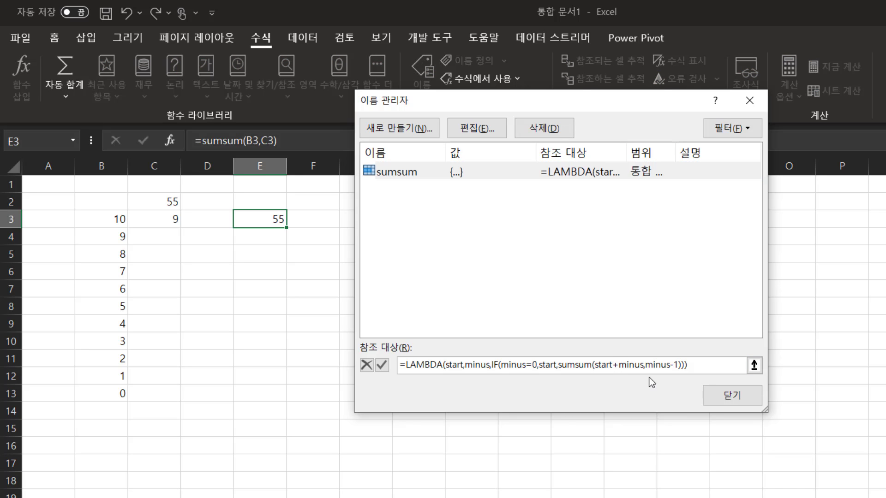
pyautogui.press('Delete')
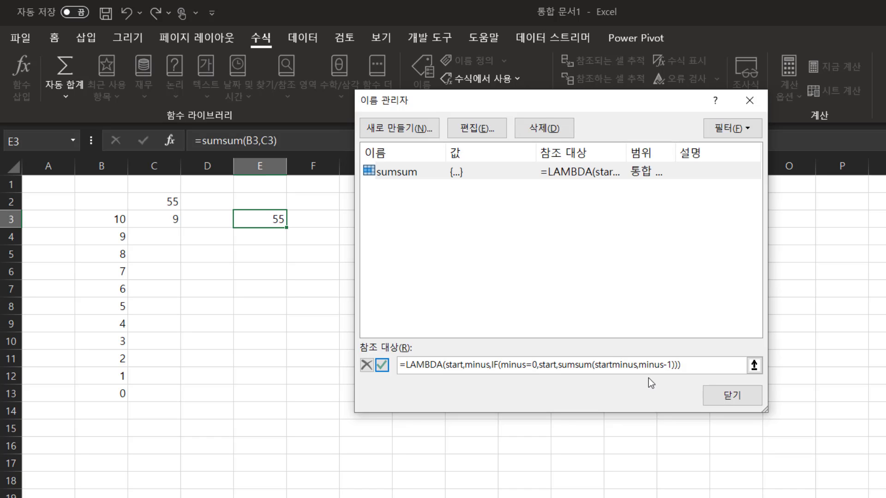
pyautogui.click(717, 397)
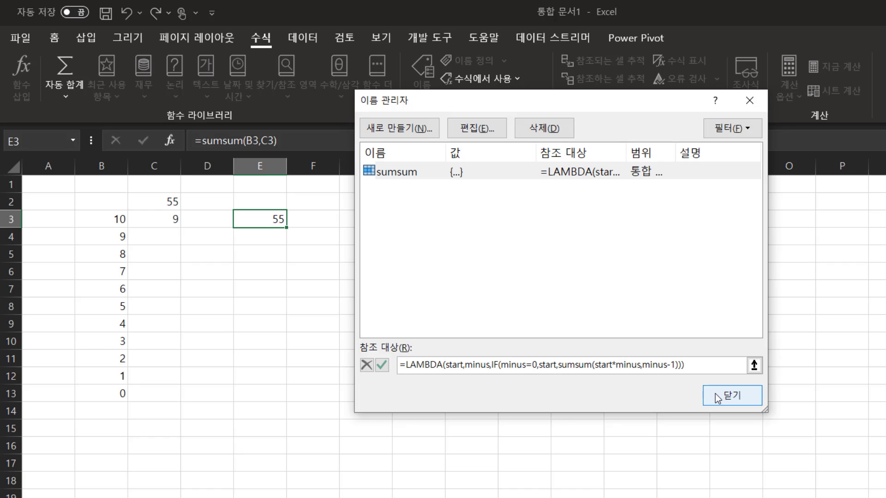
pyautogui.click(563, 378)
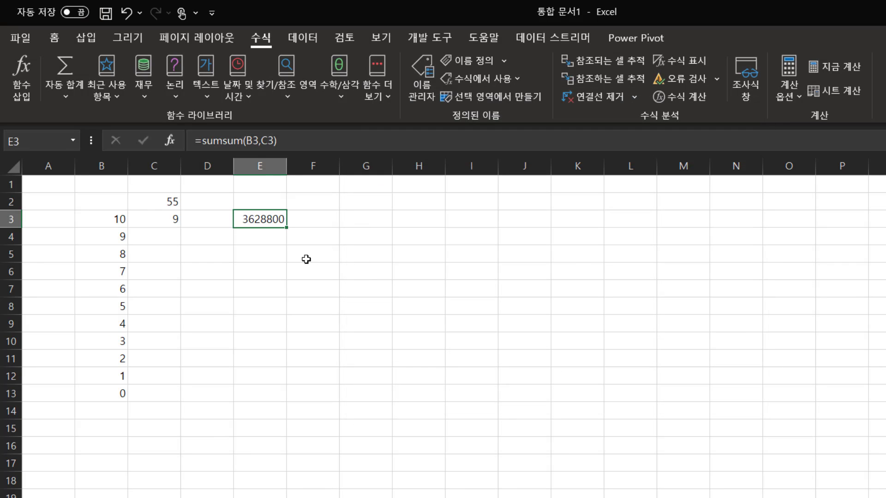
# Step: Set the start value in B3 to 5 to test the multiplying version of sumsum
pyautogui.click(104, 220)
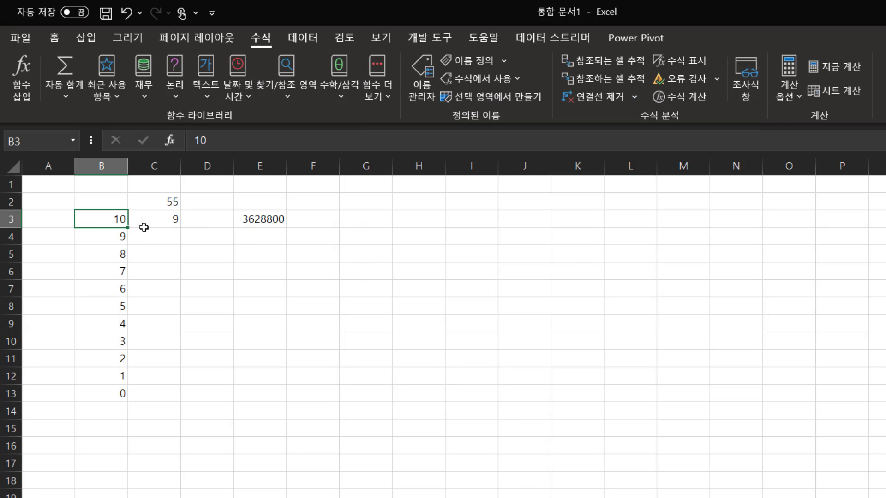
pyautogui.write('5')
pyautogui.press('Return')
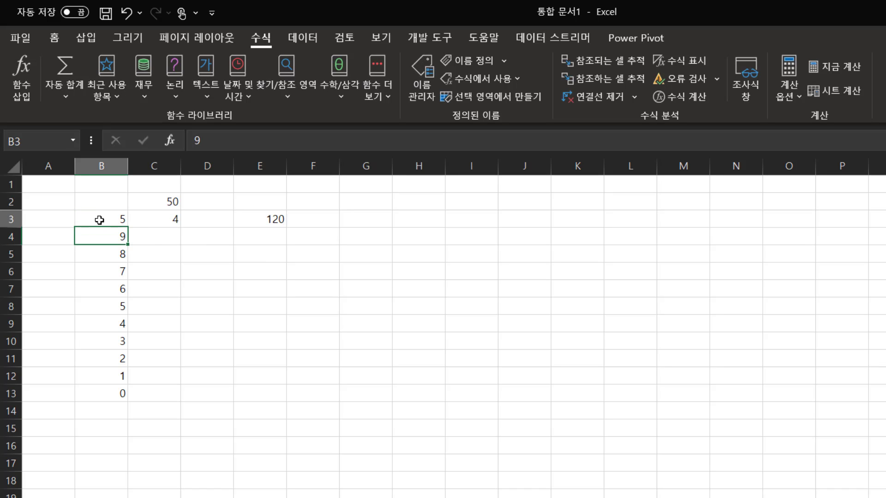
pyautogui.click(101, 217)
# Step: Enter =FACT(B3) in G3 to check the multiplying sumsum result against Excel's built-in factorial
pyautogui.click(360, 220)
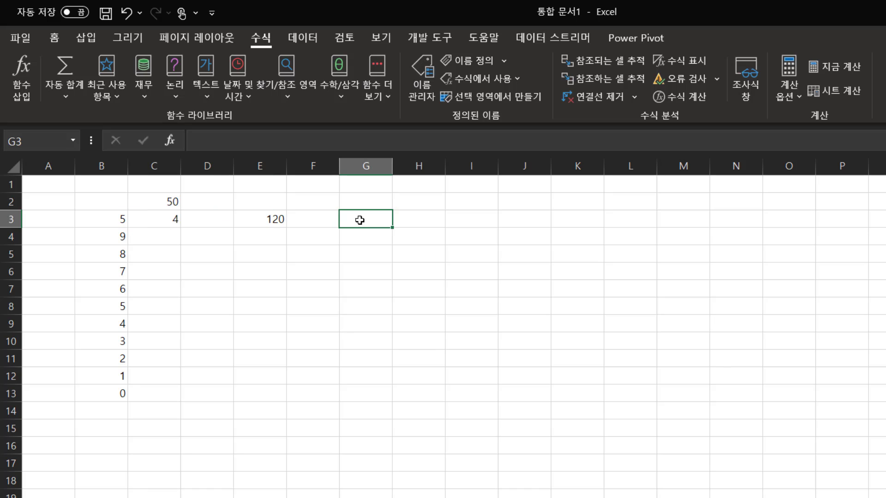
pyautogui.write('=fa')
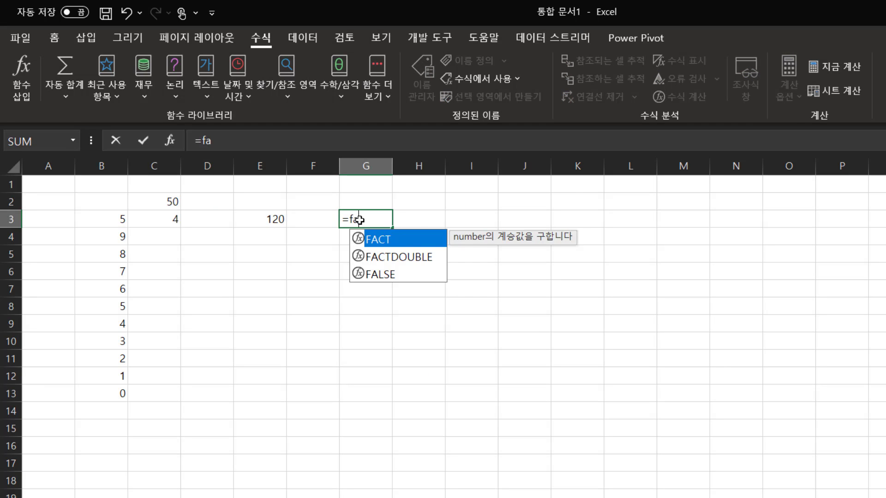
pyautogui.press('Tab')
pyautogui.click(111, 219)
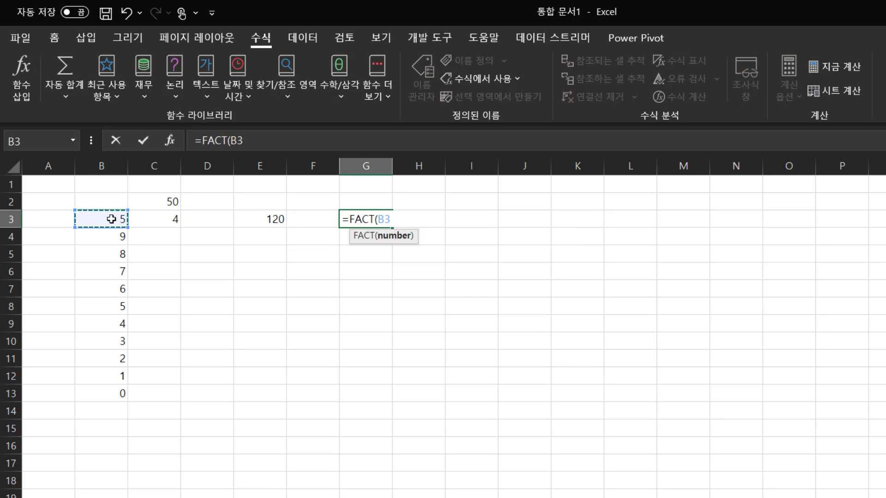
pyautogui.write(')')
pyautogui.press('Return')
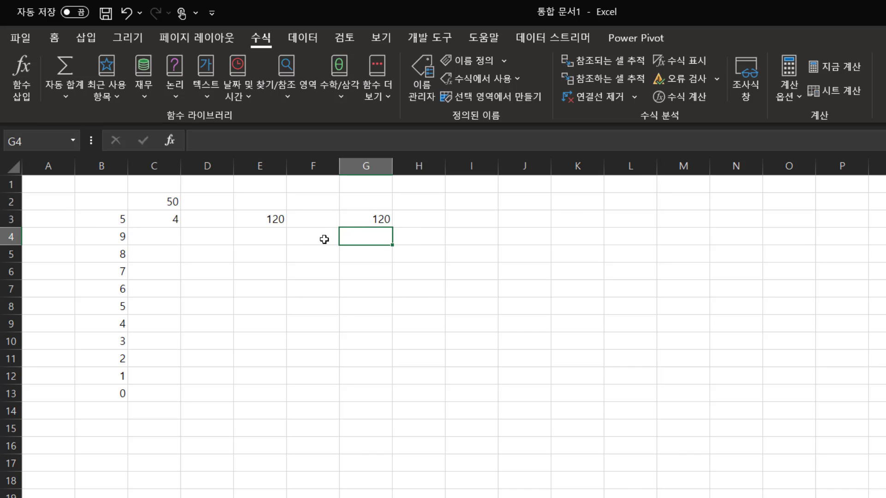
pyautogui.click(353, 219)
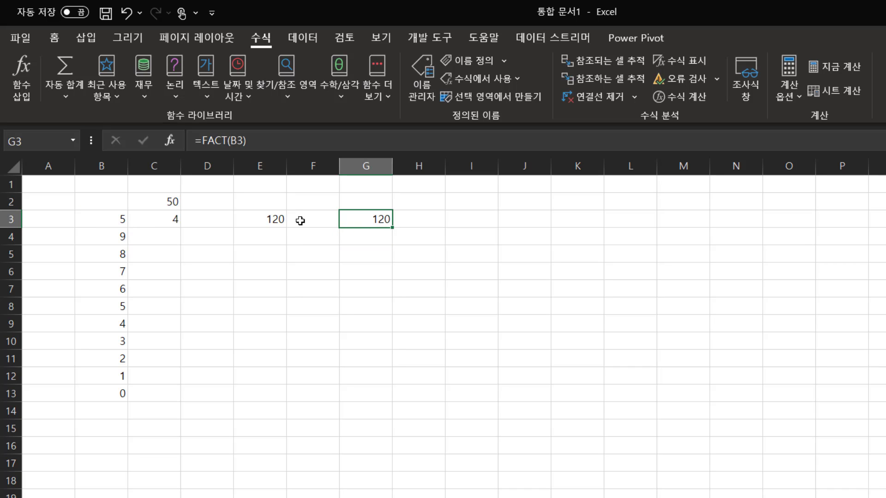
# Step: Set the start value in B3 to 10 to test both factorial formulas with a larger number
pyautogui.click(114, 219)
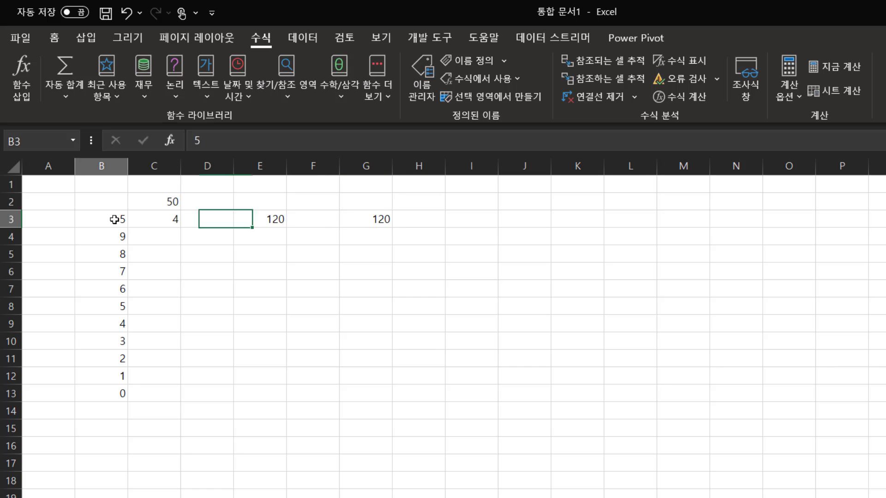
pyautogui.write('10')
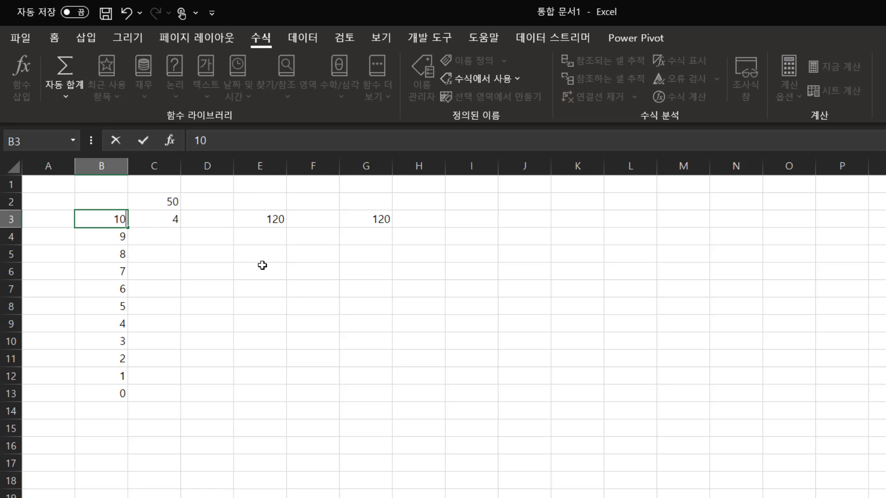
pyautogui.press('Return')
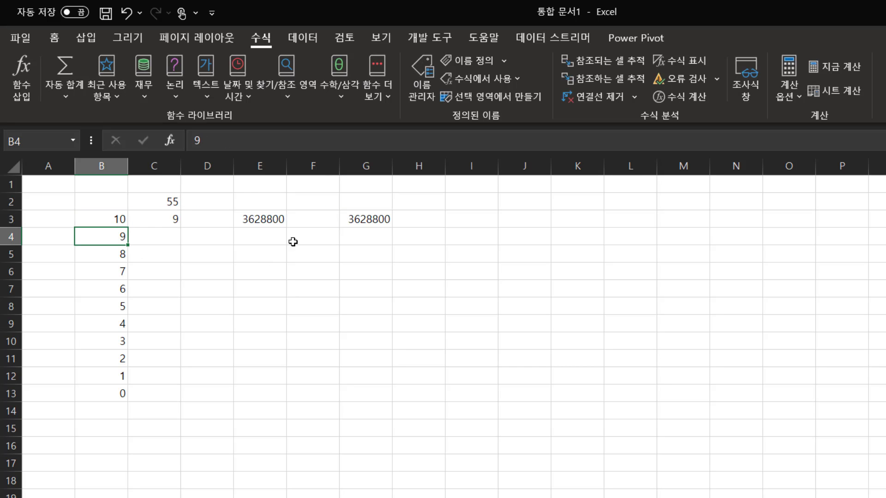
# Step: Compare the sumsum formula and result in E3 with the FACT formula and result in G3
pyautogui.click(263, 220)
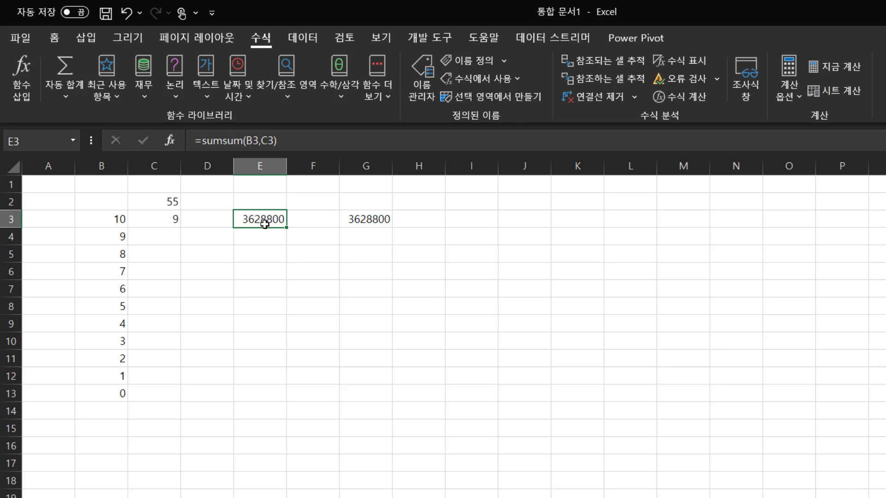
pyautogui.click(376, 221)
pyautogui.doubleClick(375, 219)
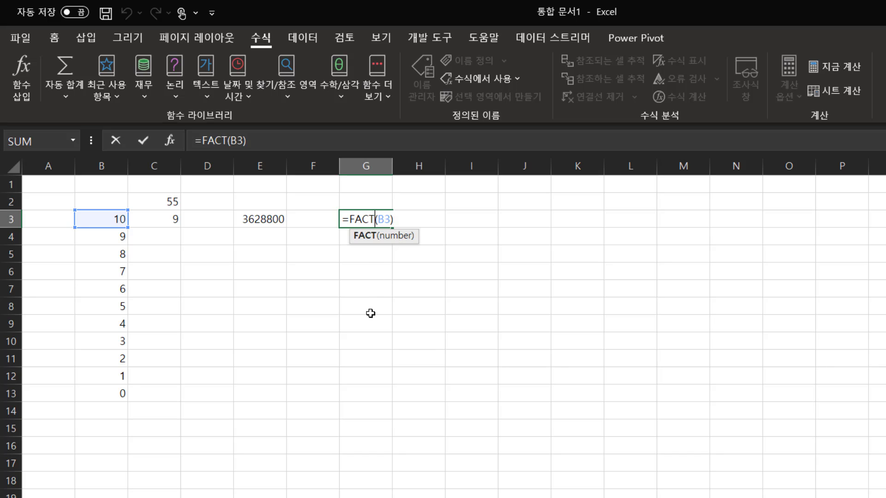
pyautogui.press('Escape')
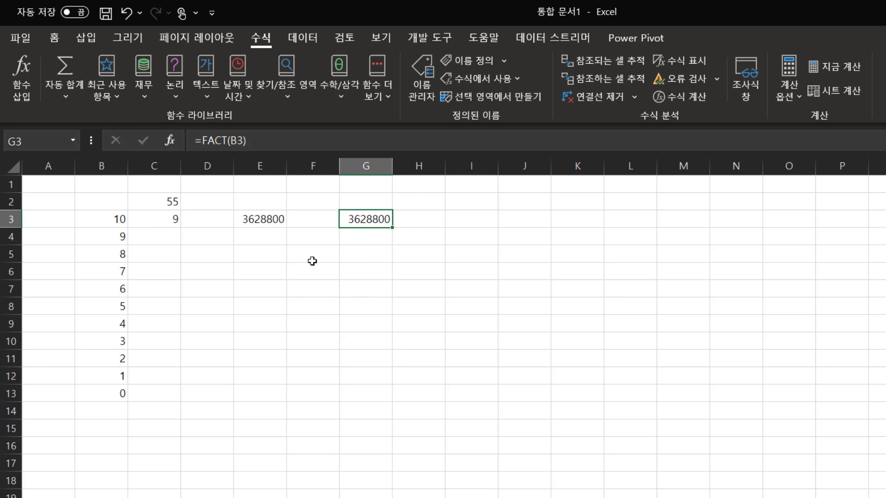
# Step: Review the LAMBDA definition behind the sumsum formula in E3, leaving it unedited, and return to the sheet
pyautogui.click(267, 222)
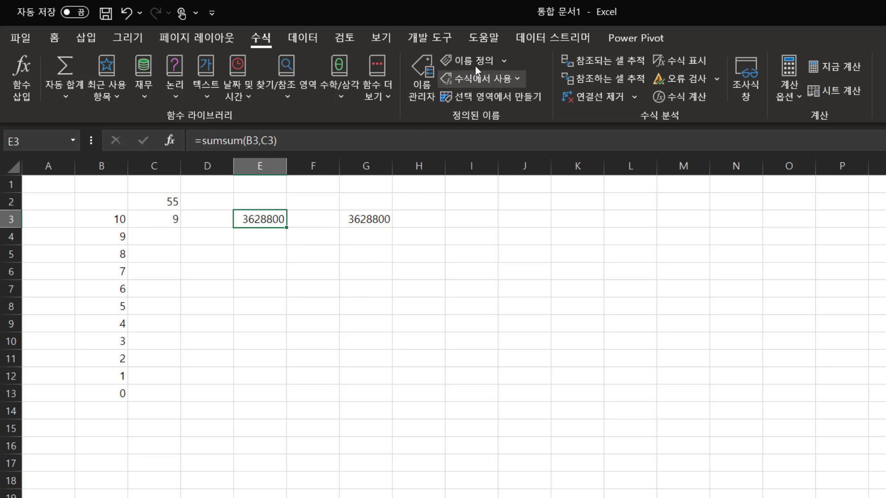
pyautogui.click(422, 76)
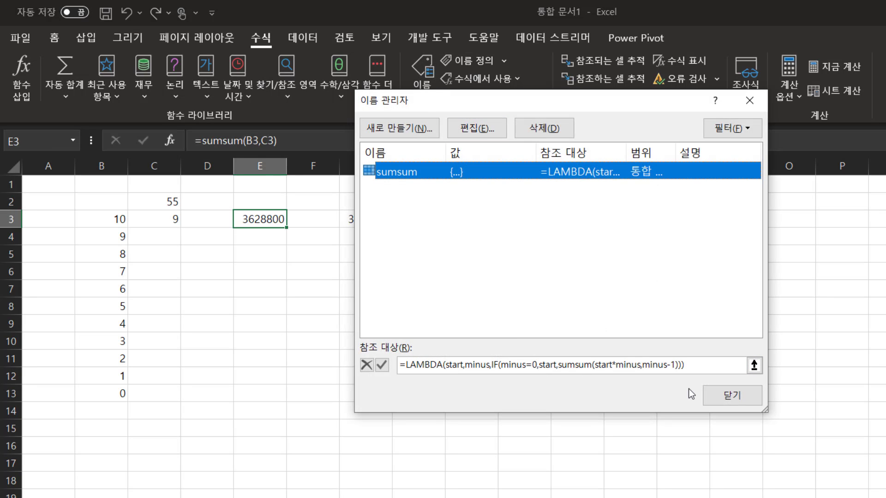
pyautogui.click(723, 396)
pyautogui.click(369, 289)
pyautogui.click(577, 359)
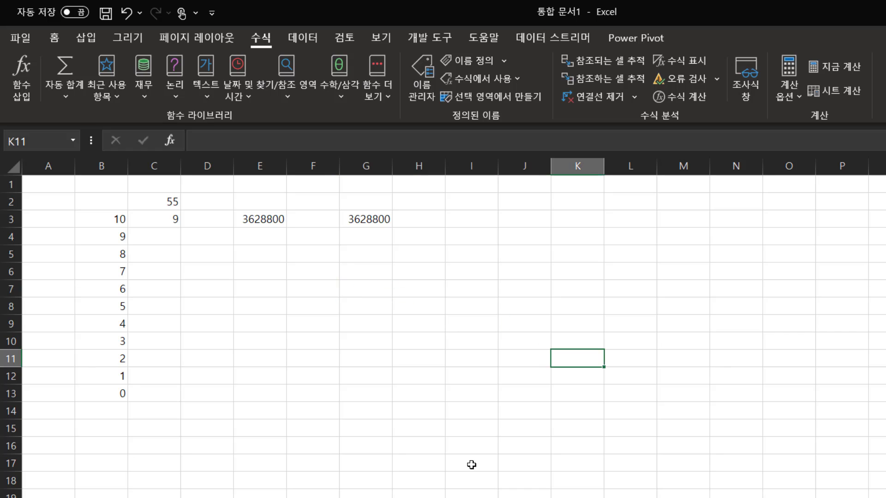
pyautogui.click(471, 463)
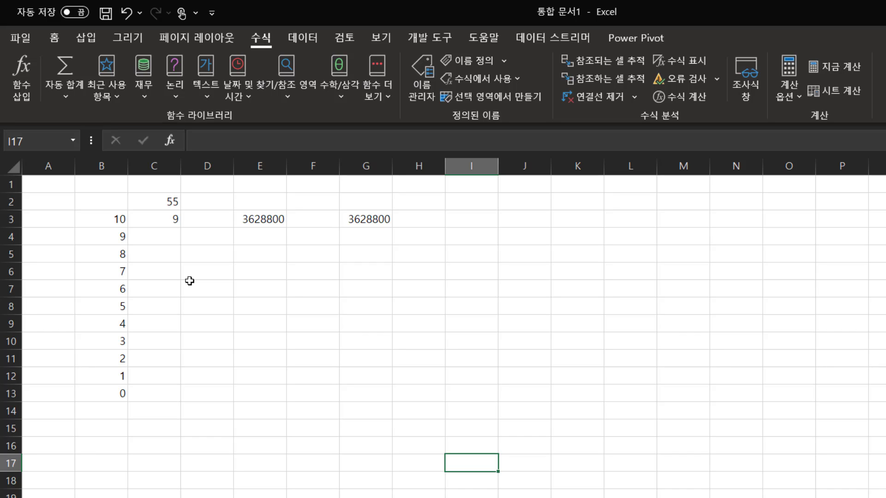
# Step: Reopen the list of defined names from E3 to examine sumsum's recursive definition again
pyautogui.click(251, 223)
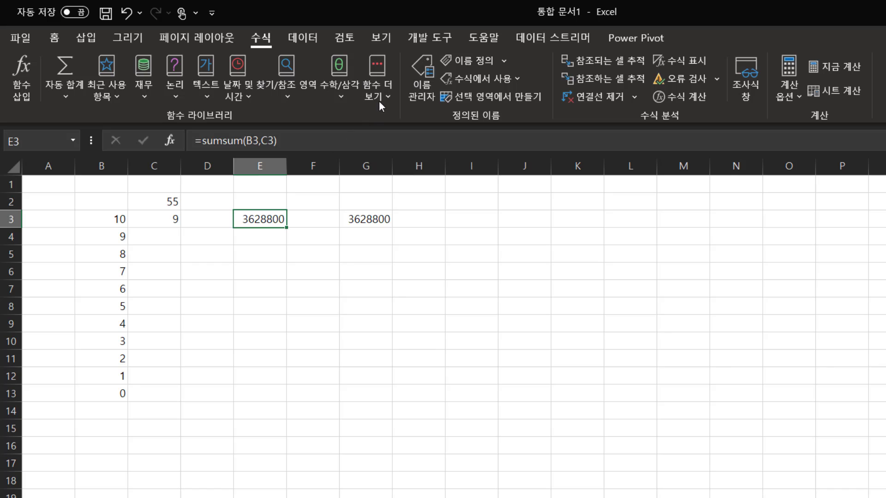
pyautogui.click(416, 79)
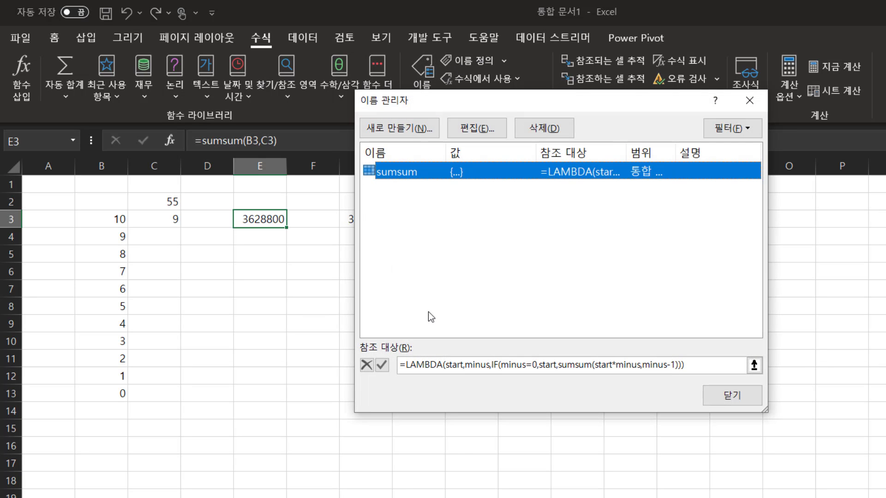